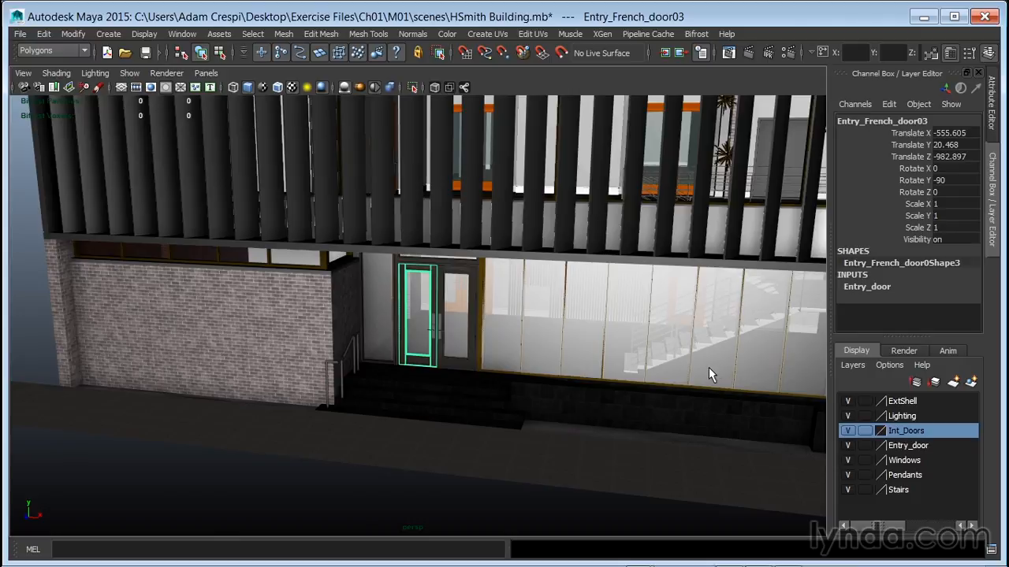
Step: Inspect the building's exterior by selecting the louvers, front steps and front brick wall, and toggle the ExtShell layer's visibility off and on
{"action": "left_click_drag", "start_coordinate": [708, 367], "coordinate": [679, 402], "text": "alt"}
{"action": "scroll", "coordinate": [678, 402], "scroll_direction": "down", "scroll_amount": 4}
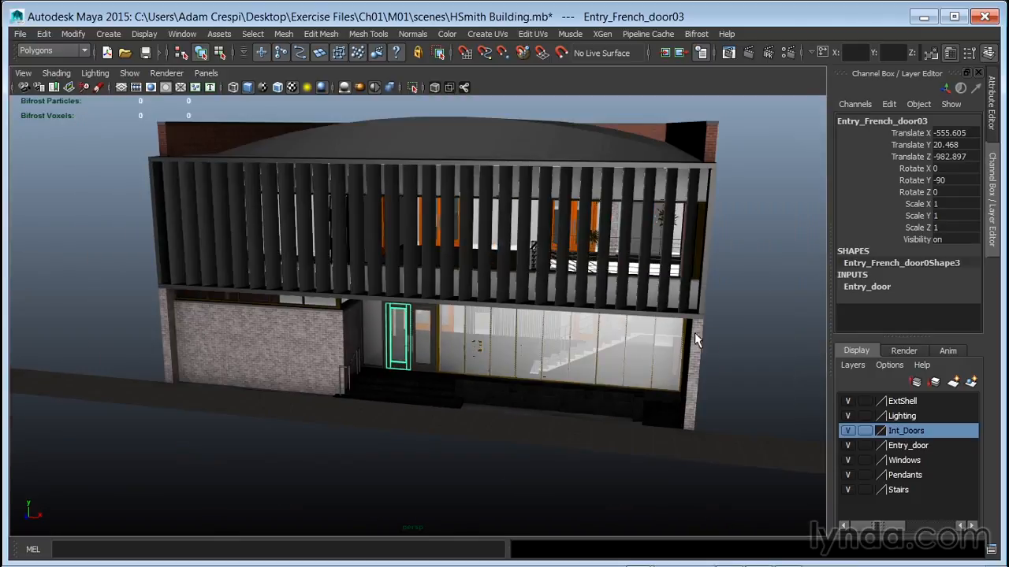
{"action": "left_click_drag", "start_coordinate": [698, 341], "coordinate": [648, 346], "text": "alt"}
{"action": "left_click_drag", "start_coordinate": [696, 323], "coordinate": [599, 388], "text": "alt"}
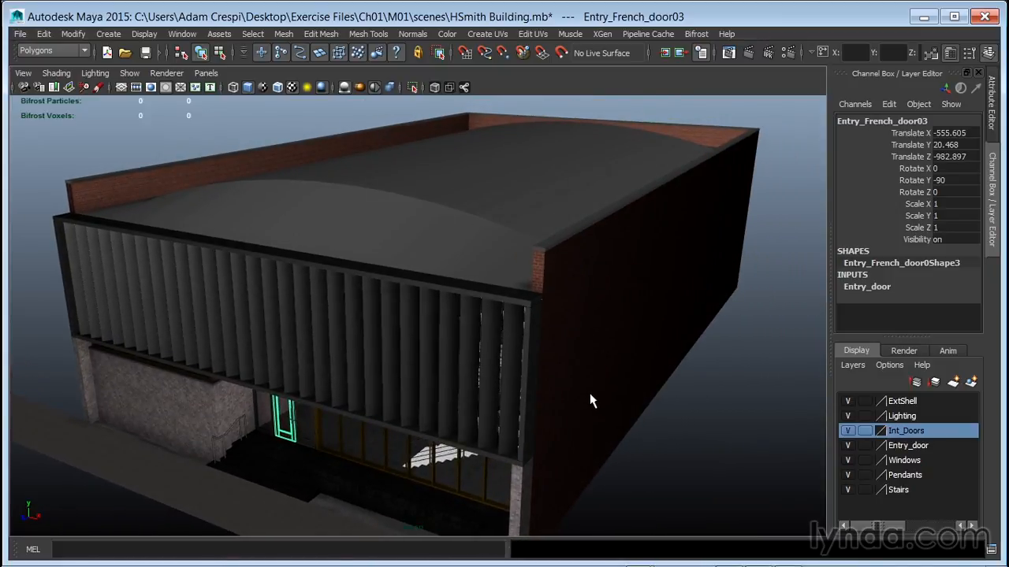
{"action": "middle_click_drag", "start_coordinate": [560, 405], "coordinate": [612, 342], "text": "alt"}
{"action": "left_click_drag", "start_coordinate": [612, 342], "coordinate": [616, 327], "text": "alt"}
{"action": "left_click", "coordinate": [524, 306]}
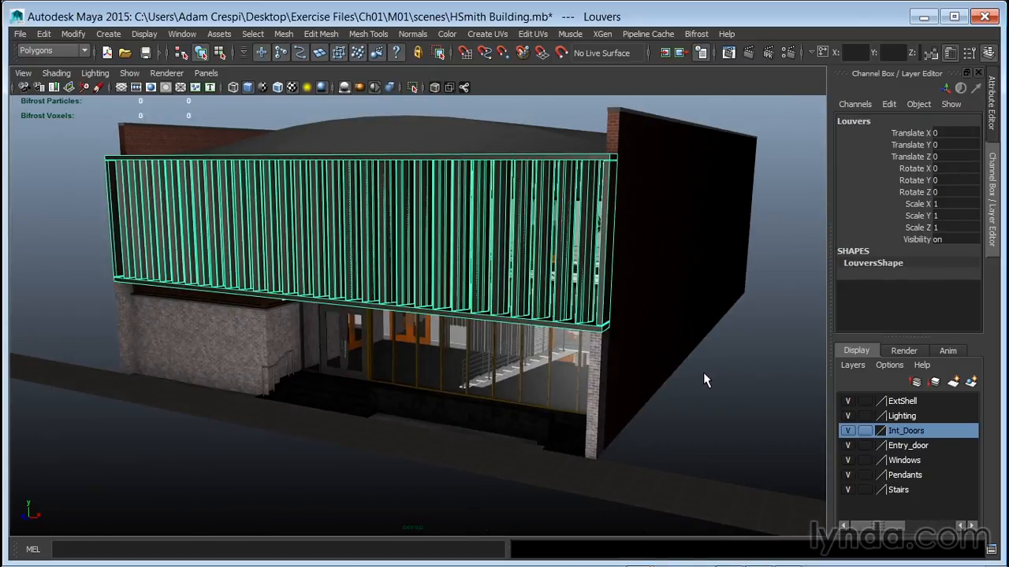
{"action": "left_click", "coordinate": [440, 418]}
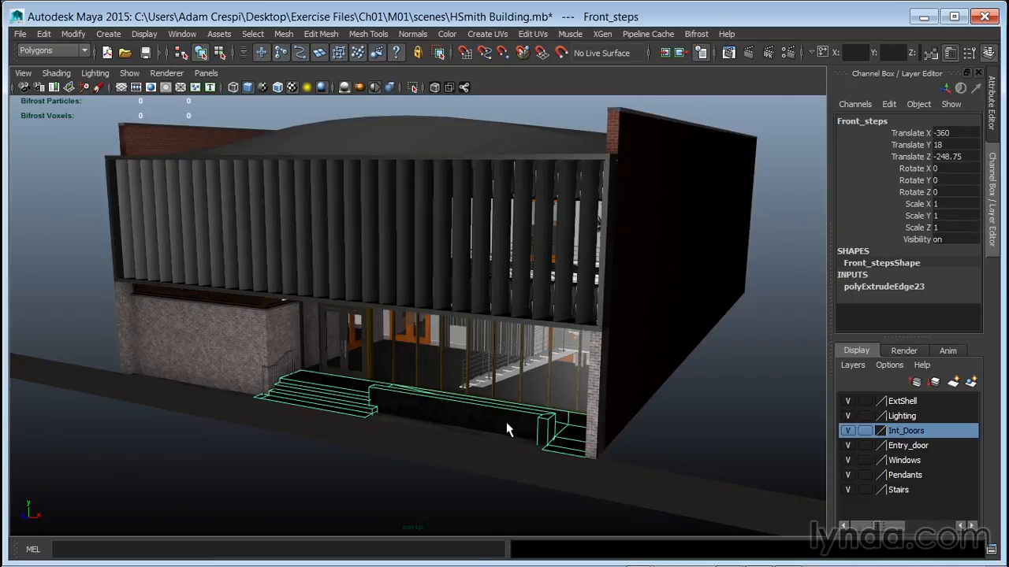
{"action": "left_click", "coordinate": [280, 331]}
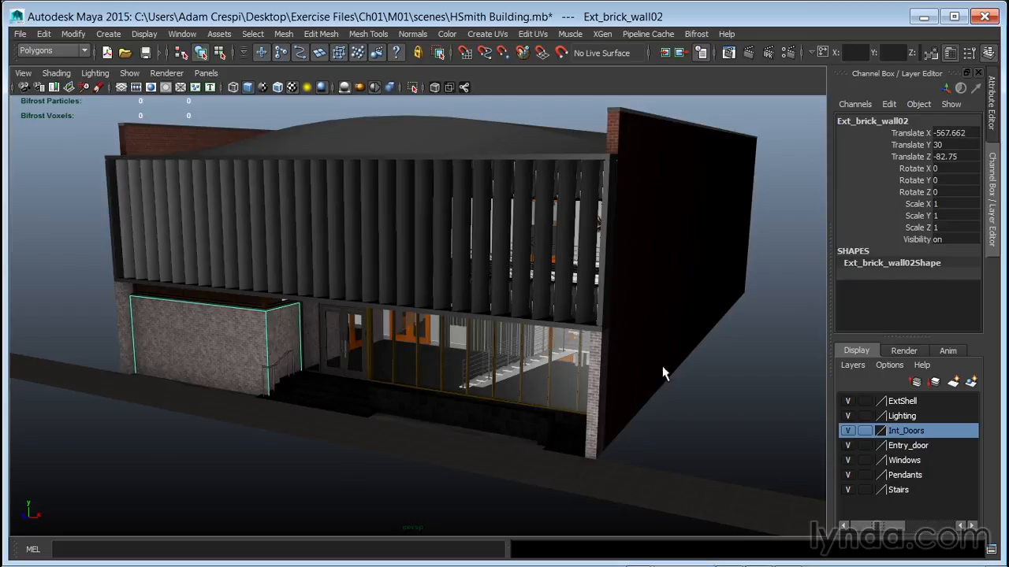
{"action": "left_click", "coordinate": [847, 402]}
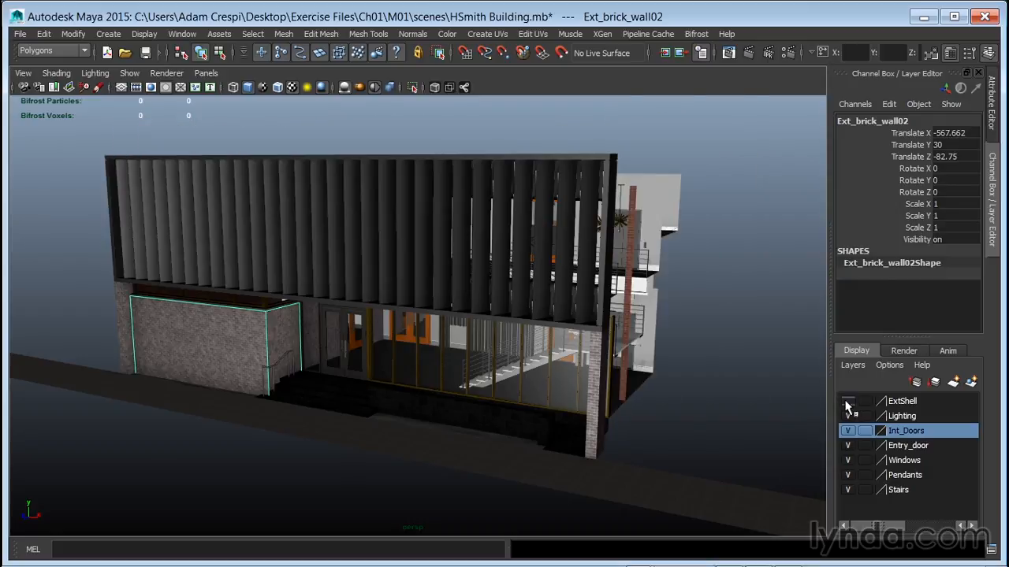
{"action": "left_click", "coordinate": [847, 402]}
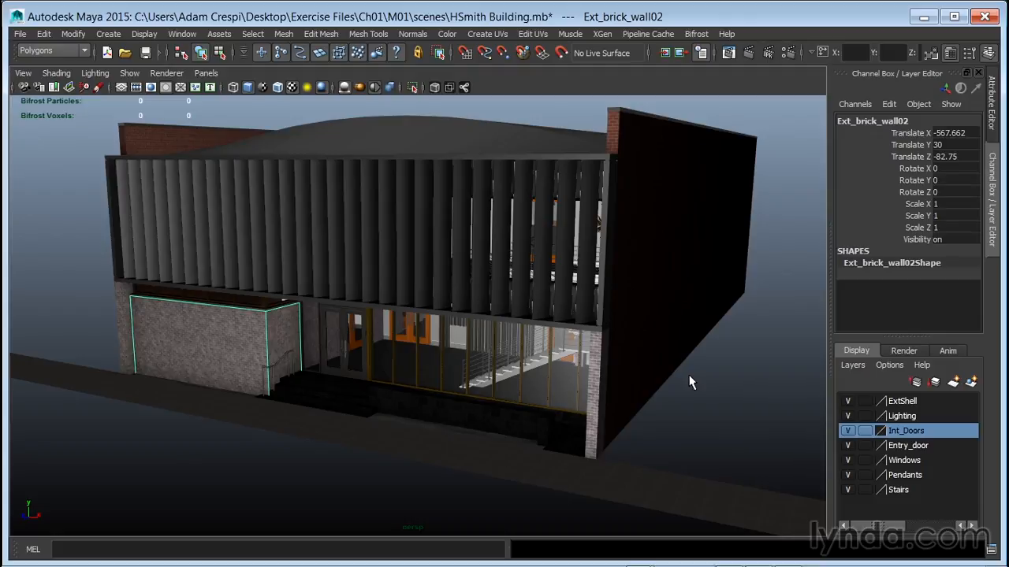
Step: Examine the entry area up close by framing the front steps, and select the entry railing and a ground-floor glass panel
{"action": "left_click", "coordinate": [414, 416]}
{"action": "key", "text": "f"}
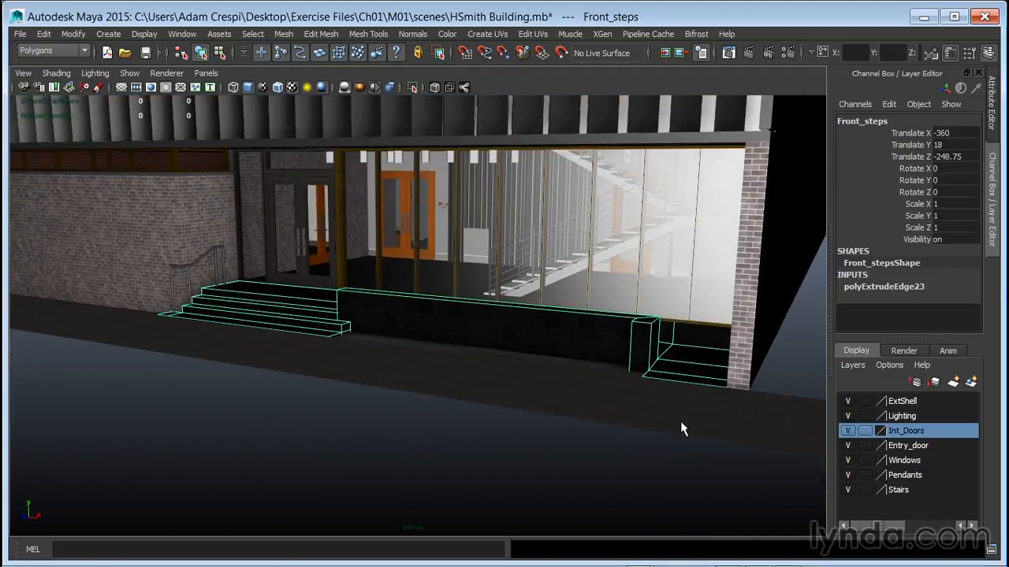
{"action": "mouse_move", "coordinate": [429, 393]}
{"action": "left_mouse_down", "text": "alt"}
{"action": "mouse_move", "coordinate": [441, 335]}
{"action": "mouse_move", "coordinate": [462, 405]}
{"action": "mouse_move", "coordinate": [429, 402]}
{"action": "left_mouse_up", "text": "alt"}
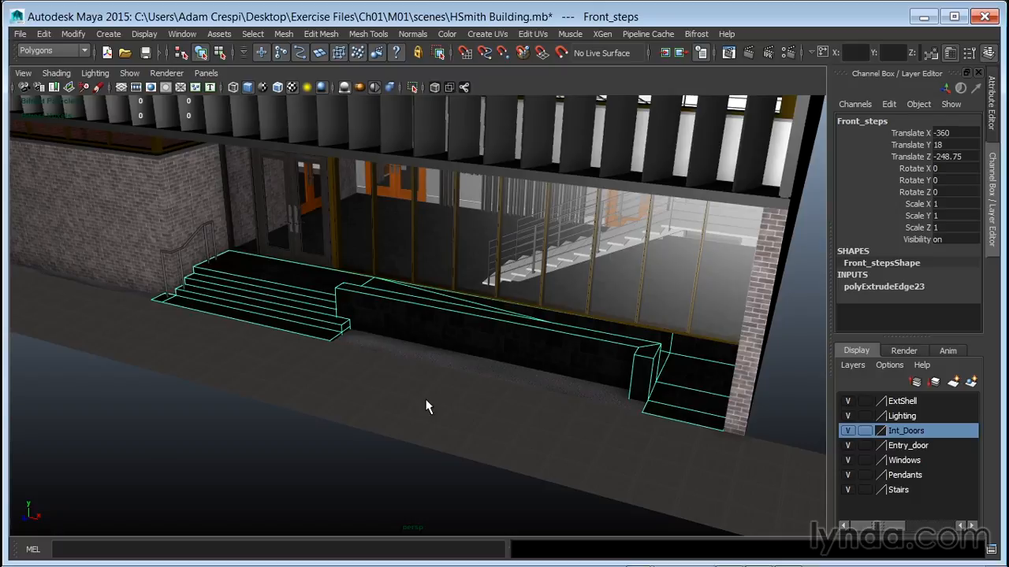
{"action": "left_click", "coordinate": [212, 224]}
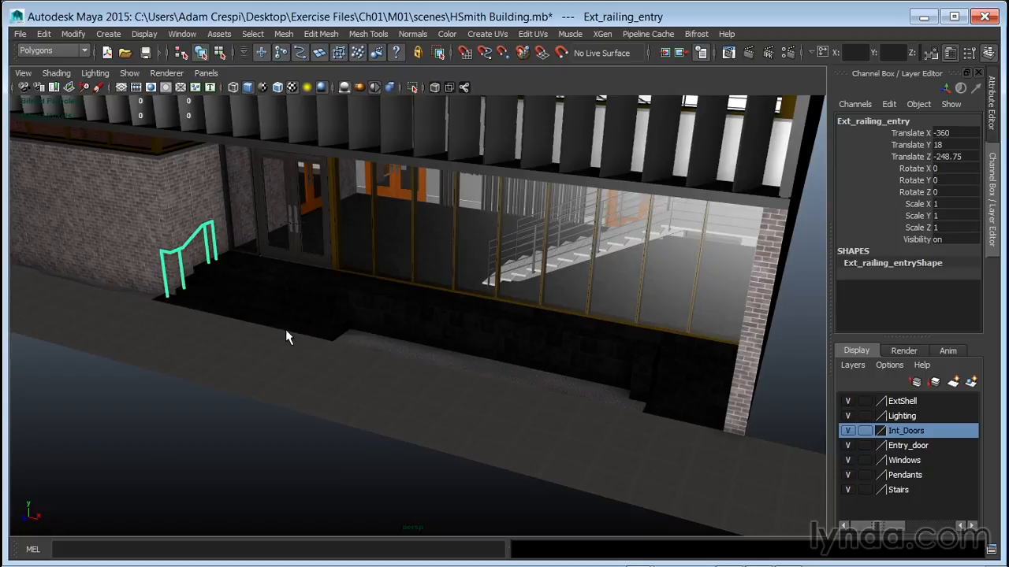
{"action": "left_click", "coordinate": [373, 281]}
{"action": "left_click", "coordinate": [384, 277]}
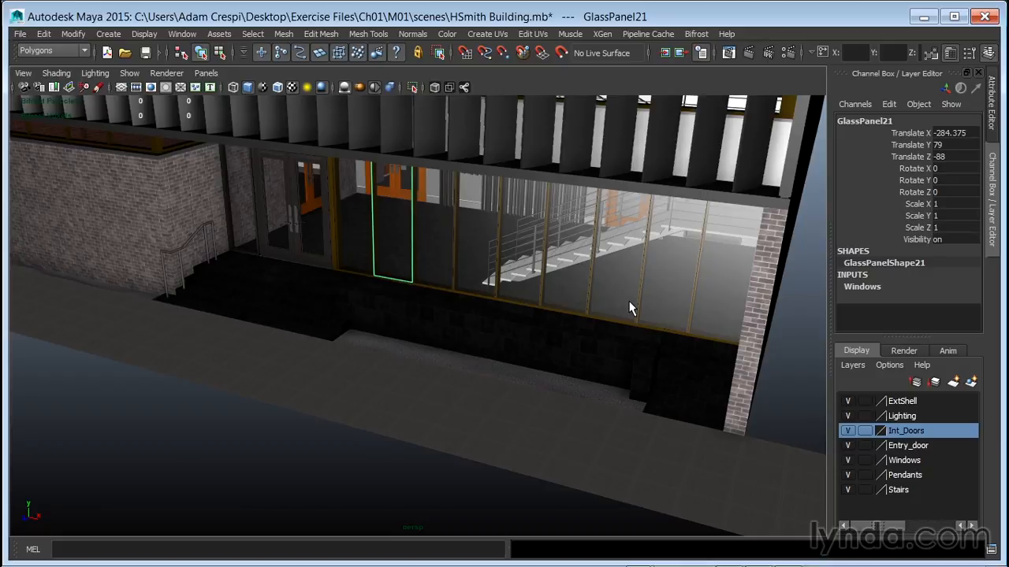
Step: Switch to Unreal Editor, start an asset import into the Content folder and browse the FBX files in the exports folder
{"action": "key", "text": "alt+Tab"}
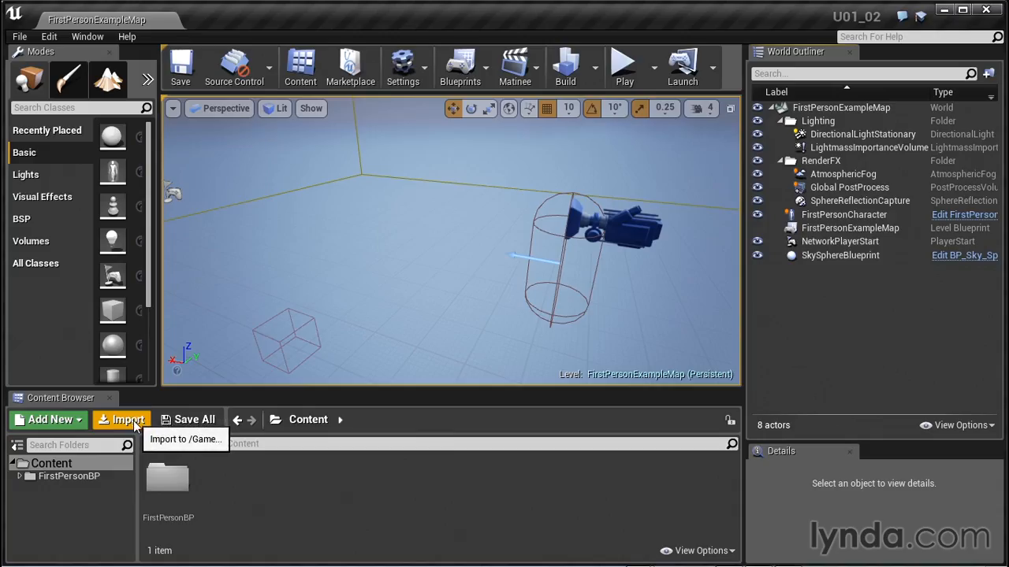
{"action": "right_click", "coordinate": [279, 478]}
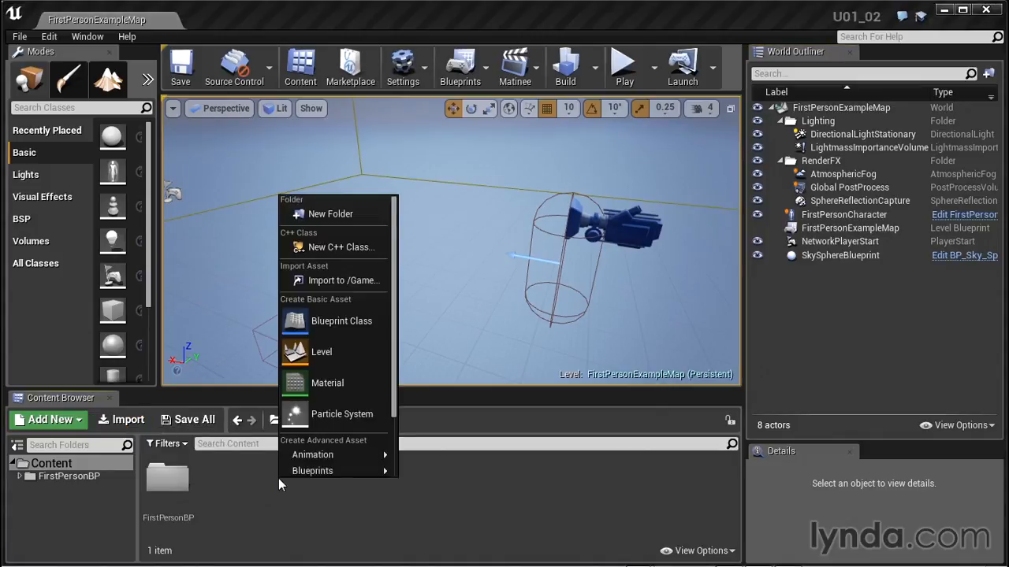
{"action": "left_click", "coordinate": [341, 280]}
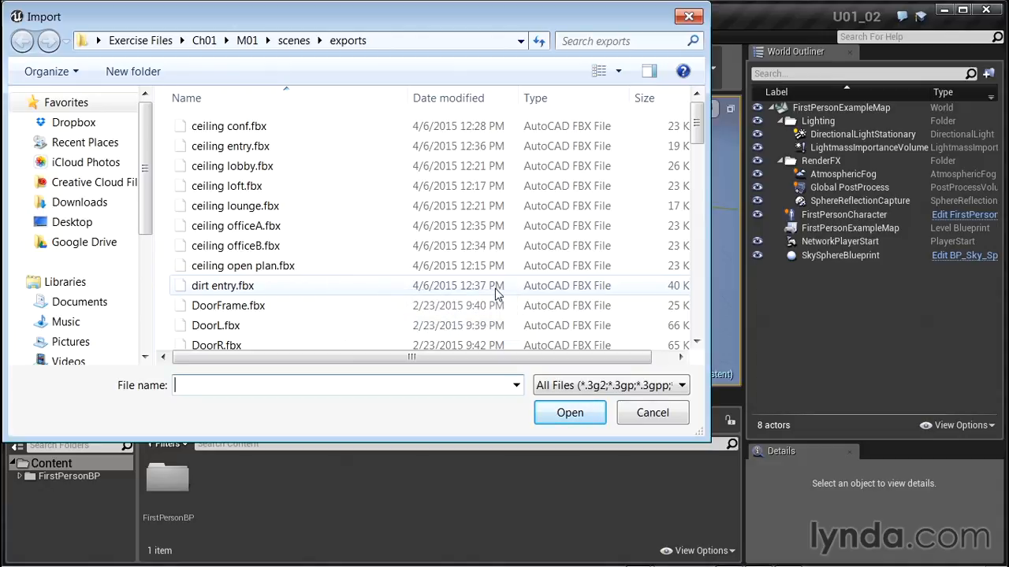
{"action": "left_click", "coordinate": [394, 268]}
{"action": "scroll", "coordinate": [394, 268], "scroll_direction": "down", "scroll_amount": 2}
{"action": "scroll", "coordinate": [394, 268], "scroll_direction": "down", "scroll_amount": 5}
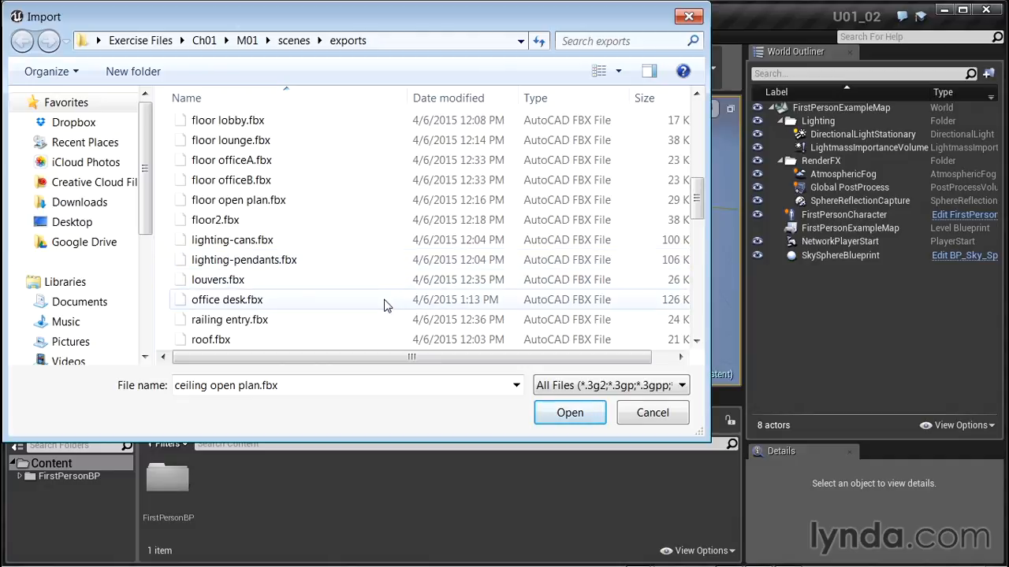
{"action": "scroll", "coordinate": [385, 306], "scroll_direction": "down", "scroll_amount": 1}
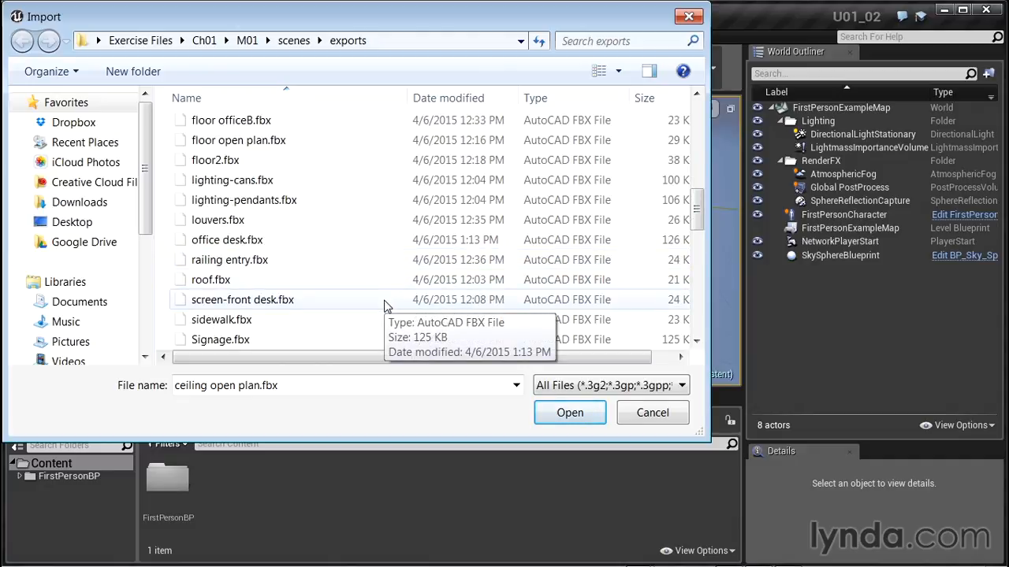
{"action": "scroll", "coordinate": [385, 306], "scroll_direction": "down", "scroll_amount": 1}
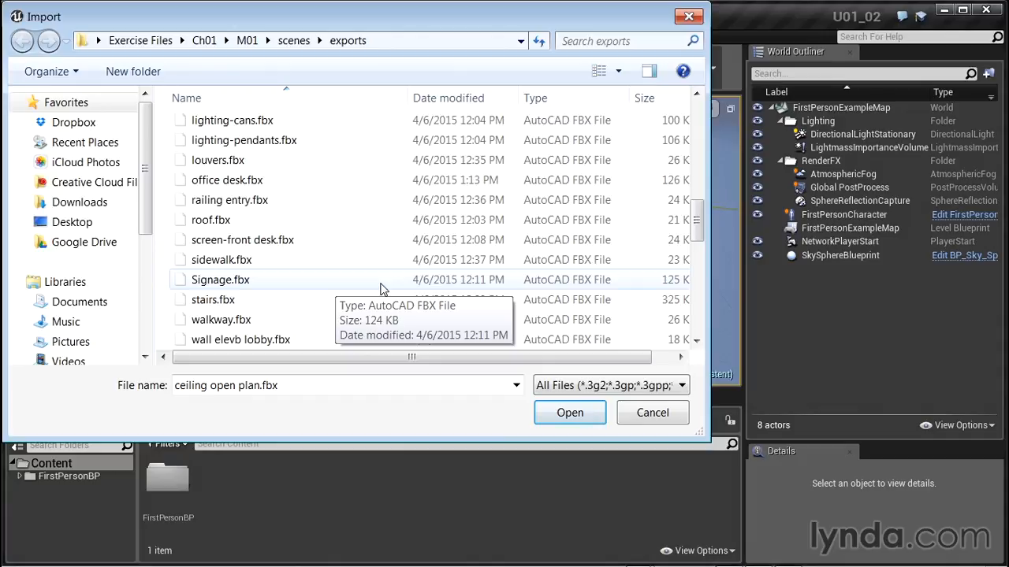
{"action": "scroll", "coordinate": [382, 289], "scroll_direction": "up", "scroll_amount": 10}
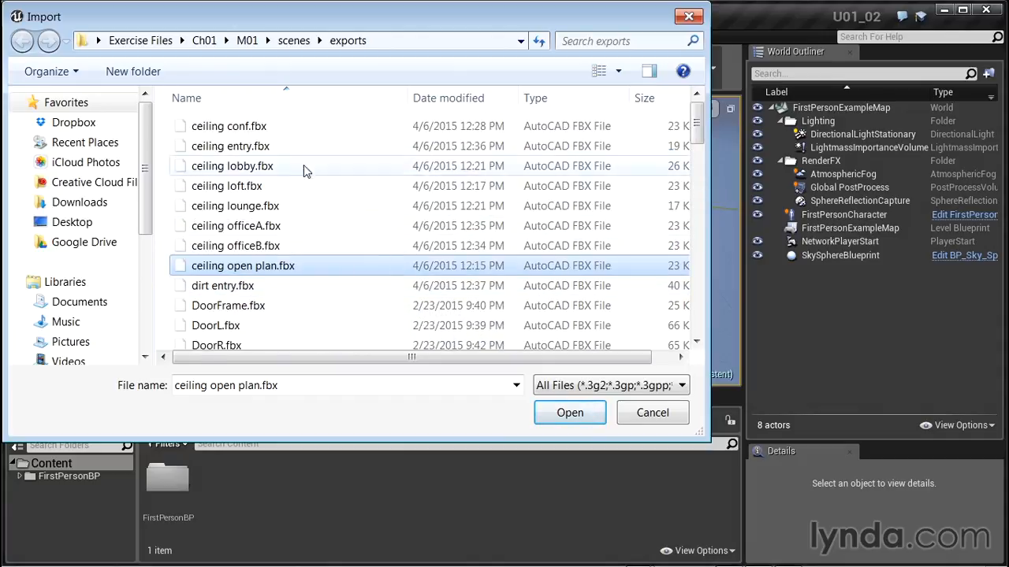
Step: Select all FBX files from ceiling conf.fbx through windows.fbx and open them for import
{"action": "left_click", "coordinate": [284, 129]}
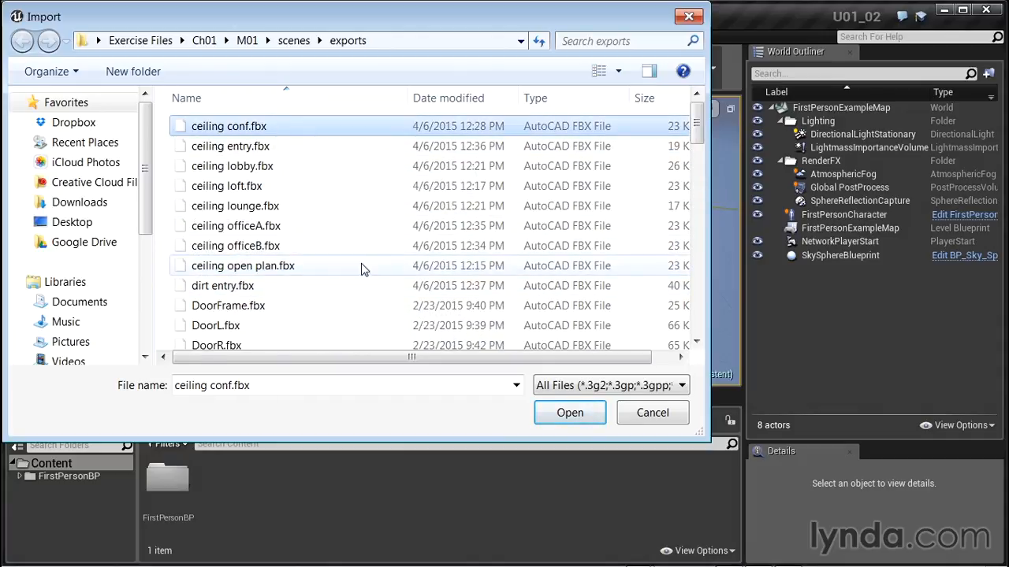
{"action": "scroll", "coordinate": [378, 260], "scroll_direction": "down", "scroll_amount": 10}
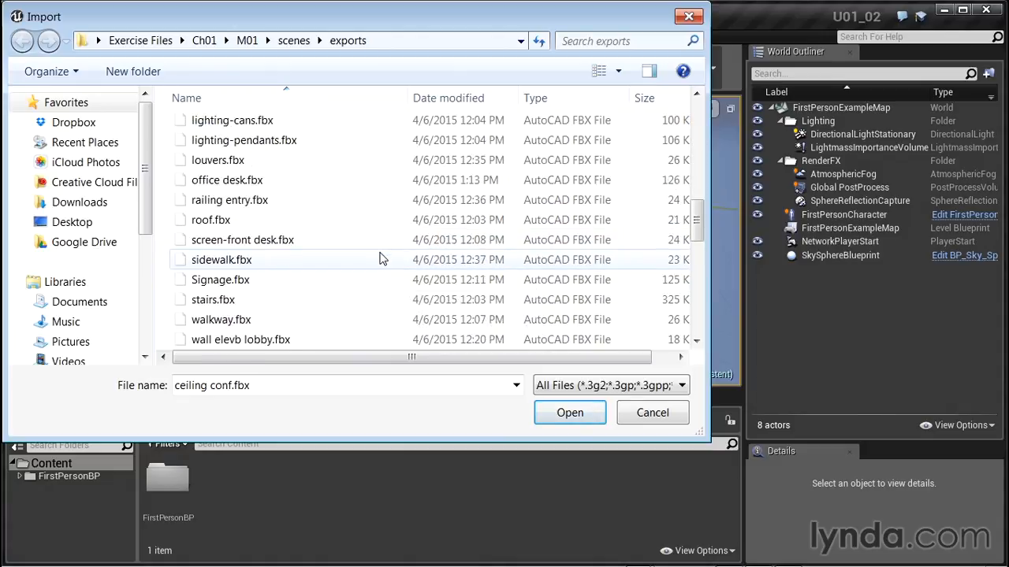
{"action": "scroll", "coordinate": [380, 259], "scroll_direction": "down", "scroll_amount": 9}
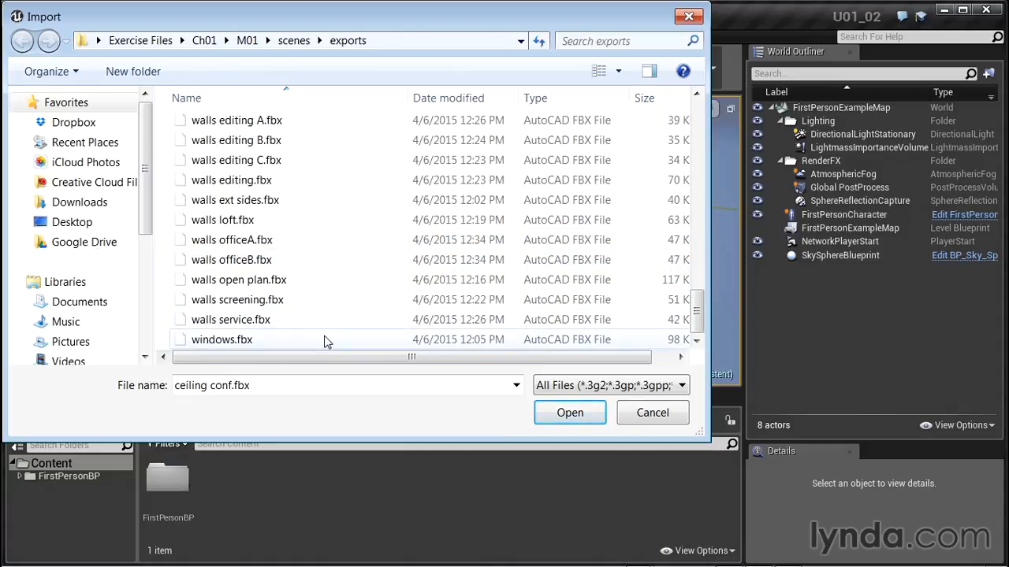
{"action": "left_click", "coordinate": [325, 342], "text": "shift"}
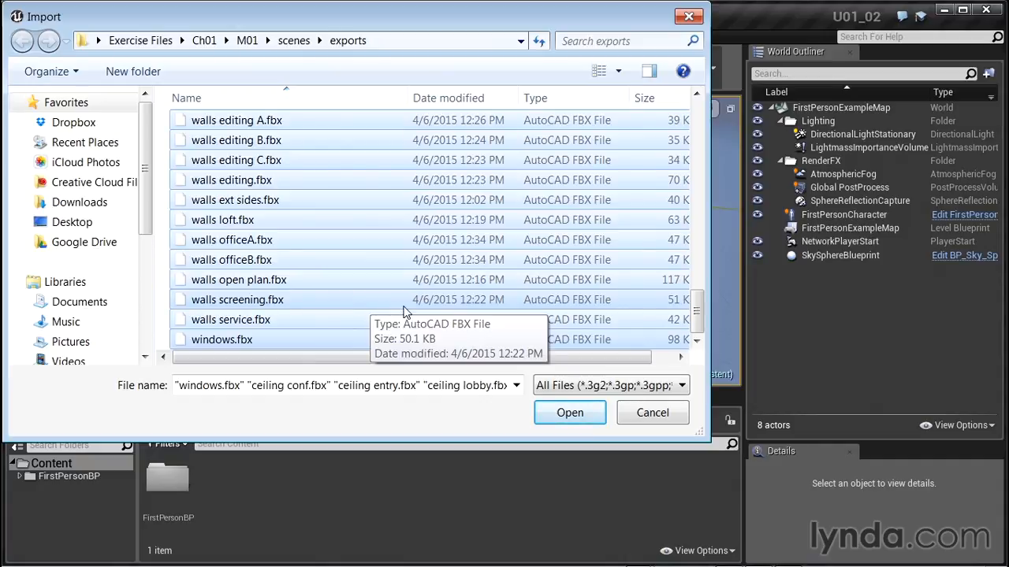
{"action": "scroll", "coordinate": [407, 312], "scroll_direction": "up", "scroll_amount": 3}
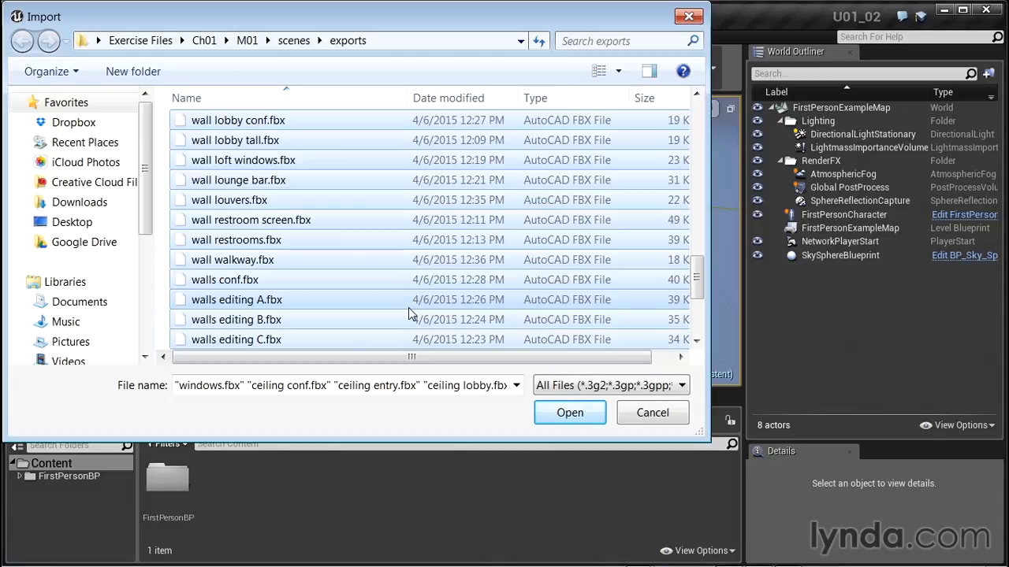
{"action": "scroll", "coordinate": [409, 314], "scroll_direction": "up", "scroll_amount": 3}
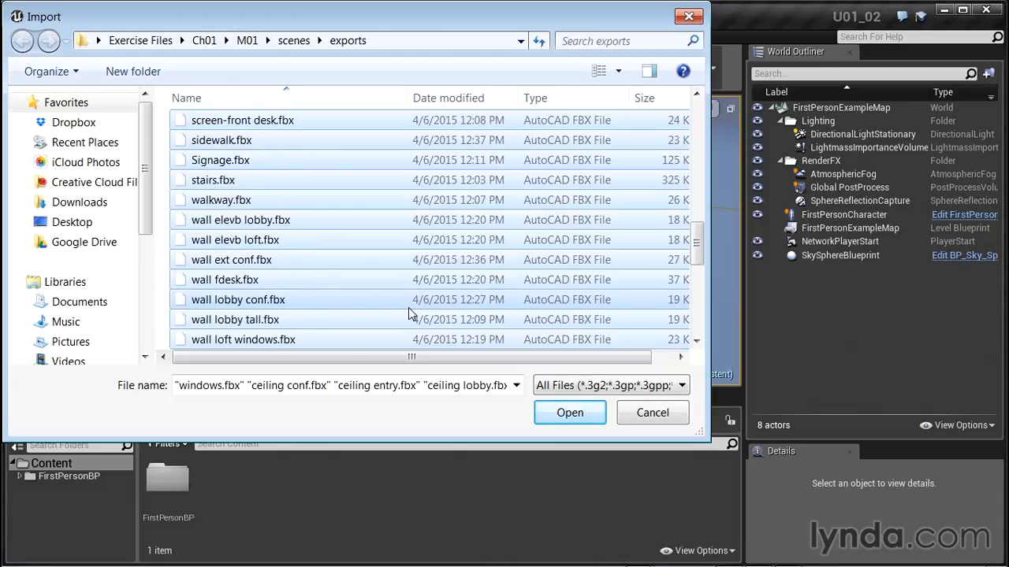
{"action": "scroll", "coordinate": [409, 313], "scroll_direction": "up", "scroll_amount": 9}
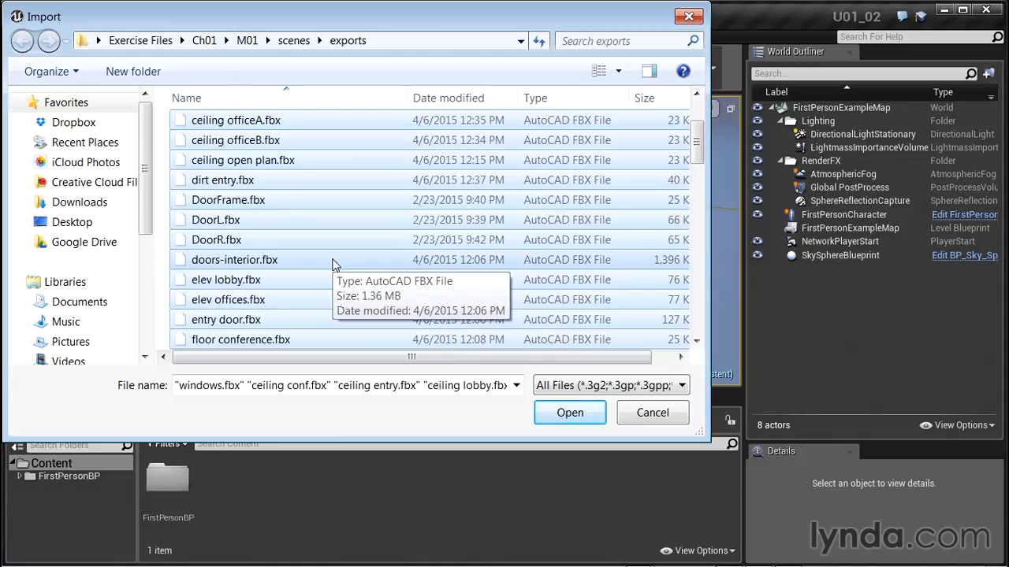
{"action": "left_click", "coordinate": [561, 413]}
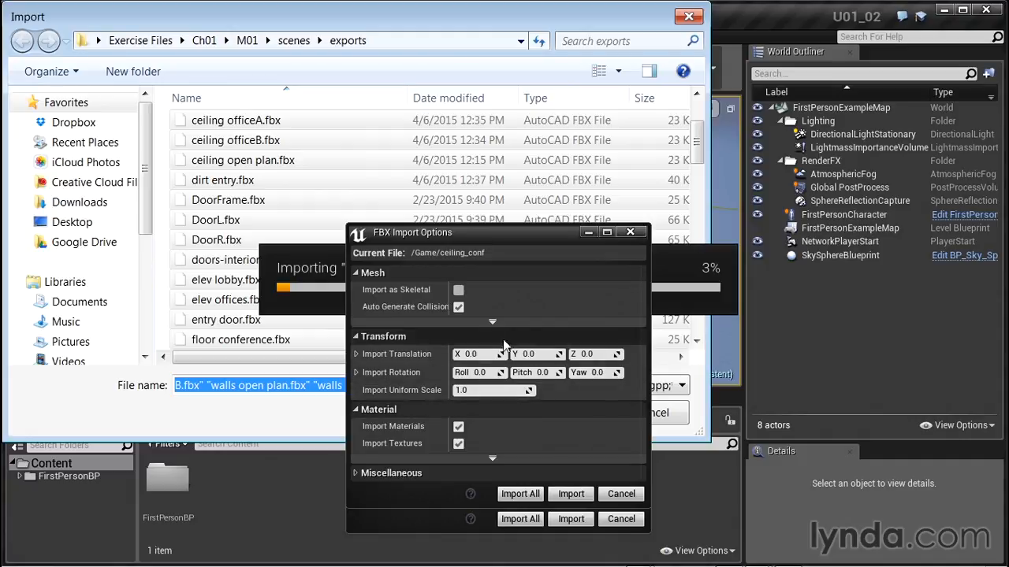
Step: Disable Auto Generate Collision in the FBX mesh options and import all files with the same settings
{"action": "left_click", "coordinate": [492, 322]}
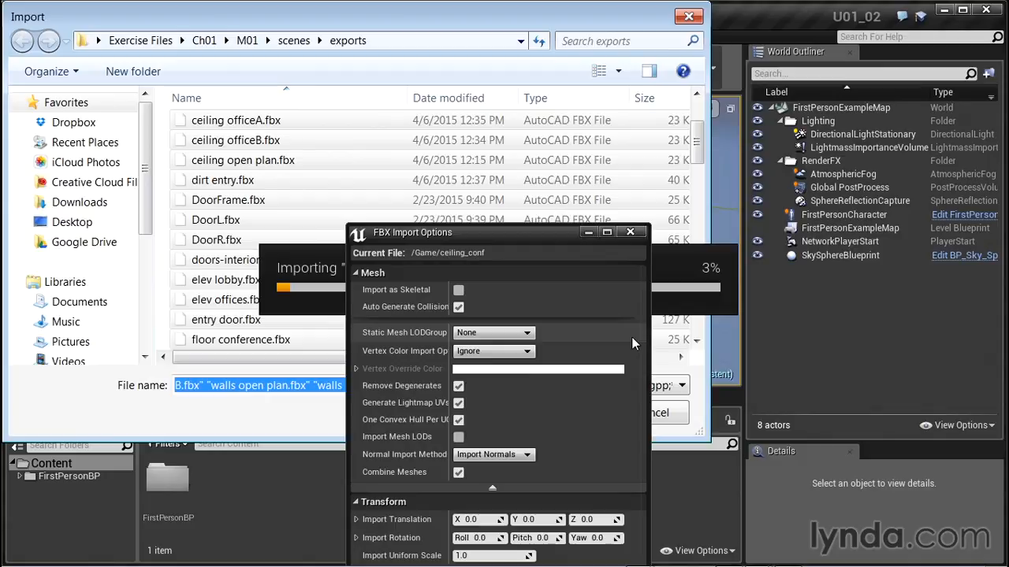
{"action": "left_click", "coordinate": [458, 307]}
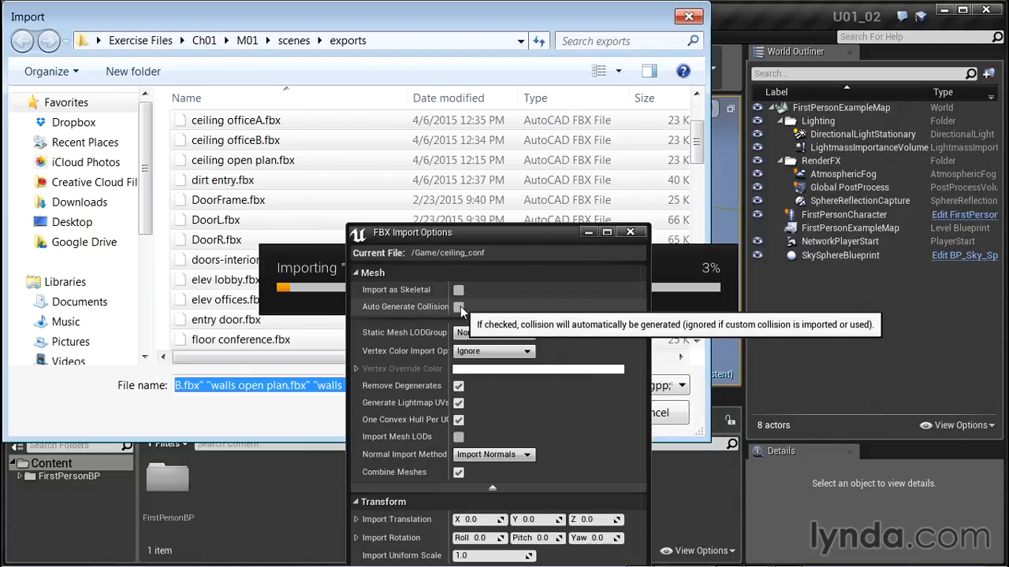
{"action": "left_click_drag", "start_coordinate": [525, 228], "coordinate": [531, 214]}
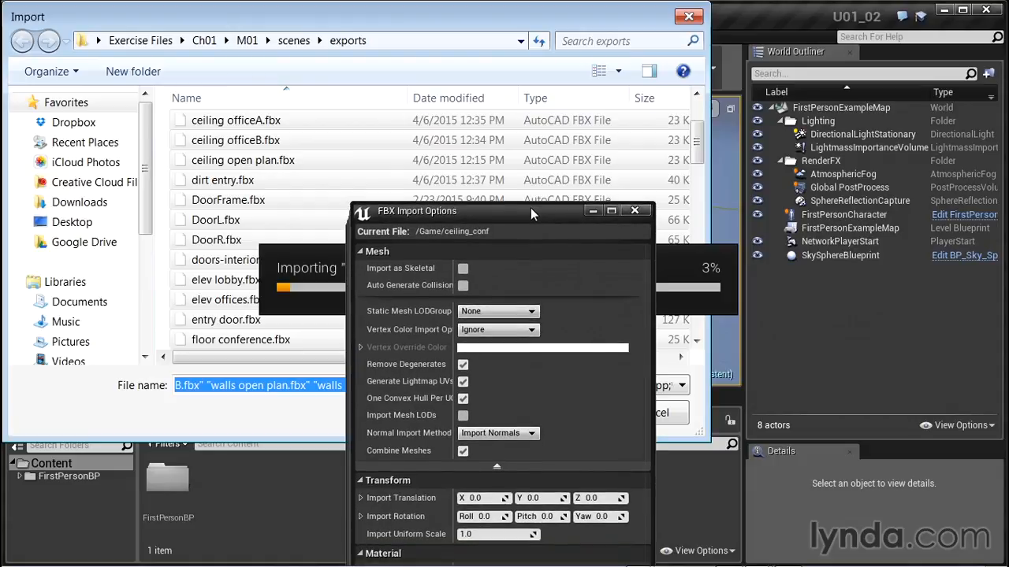
{"action": "left_click", "coordinate": [497, 466]}
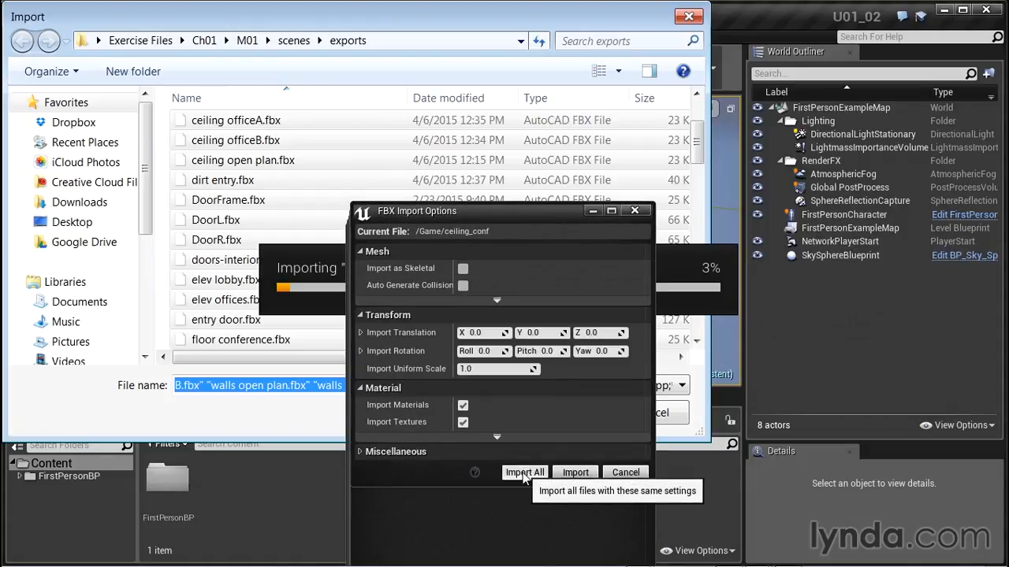
{"action": "left_click", "coordinate": [524, 473]}
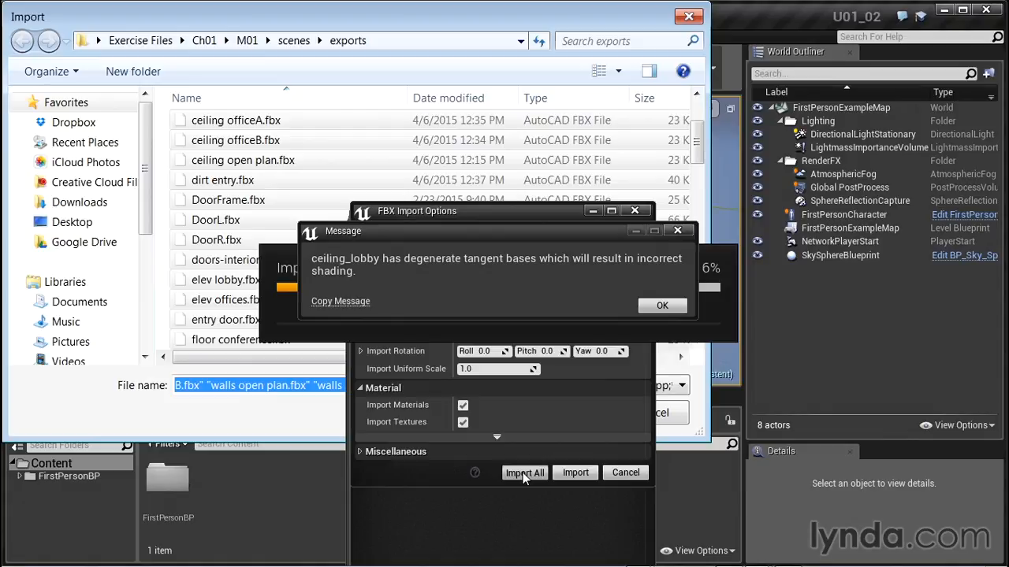
Step: Dismiss each degenerate tangent bases warning so the batch FBX import runs through to completion
{"action": "left_click", "coordinate": [662, 306]}
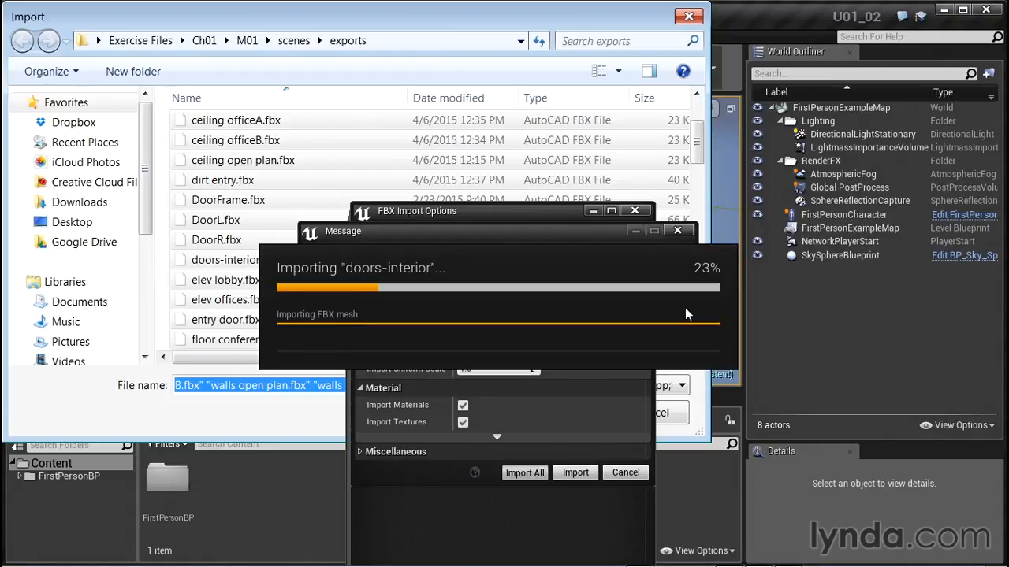
{"action": "left_click", "coordinate": [684, 308]}
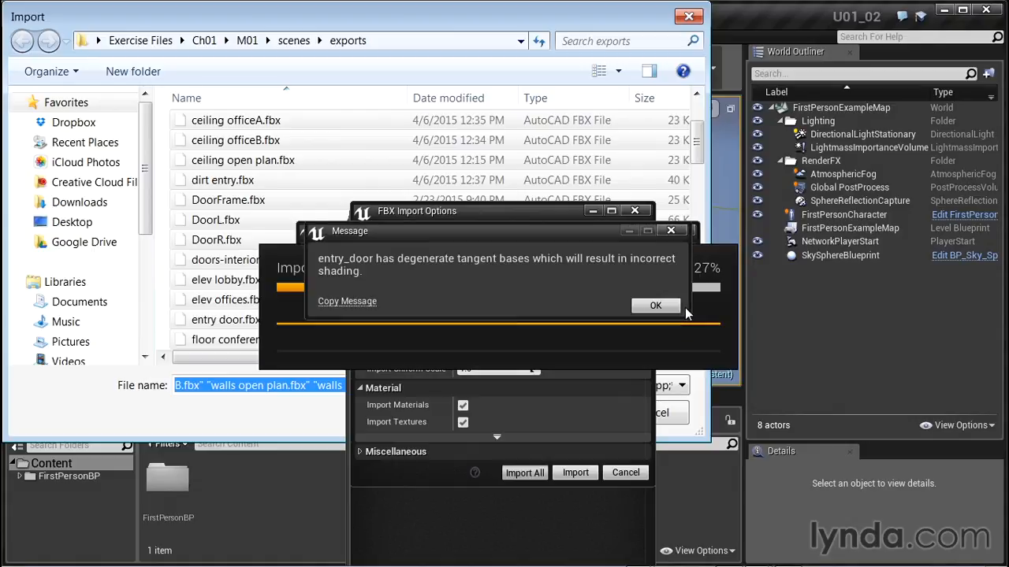
{"action": "left_click", "coordinate": [657, 305]}
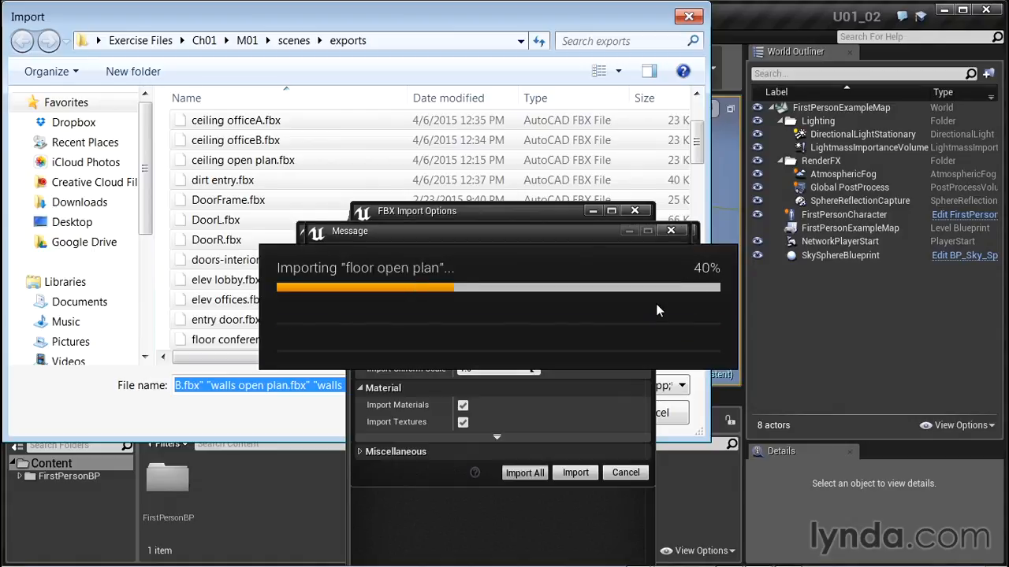
{"action": "left_click", "coordinate": [655, 303]}
{"action": "left_click", "coordinate": [654, 304]}
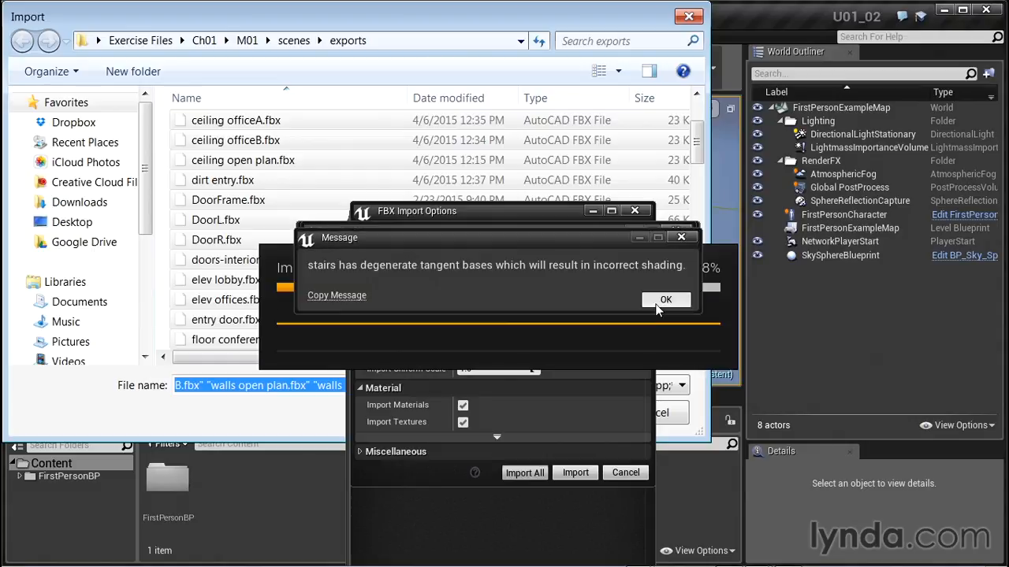
{"action": "left_click", "coordinate": [654, 303]}
{"action": "left_click", "coordinate": [655, 305]}
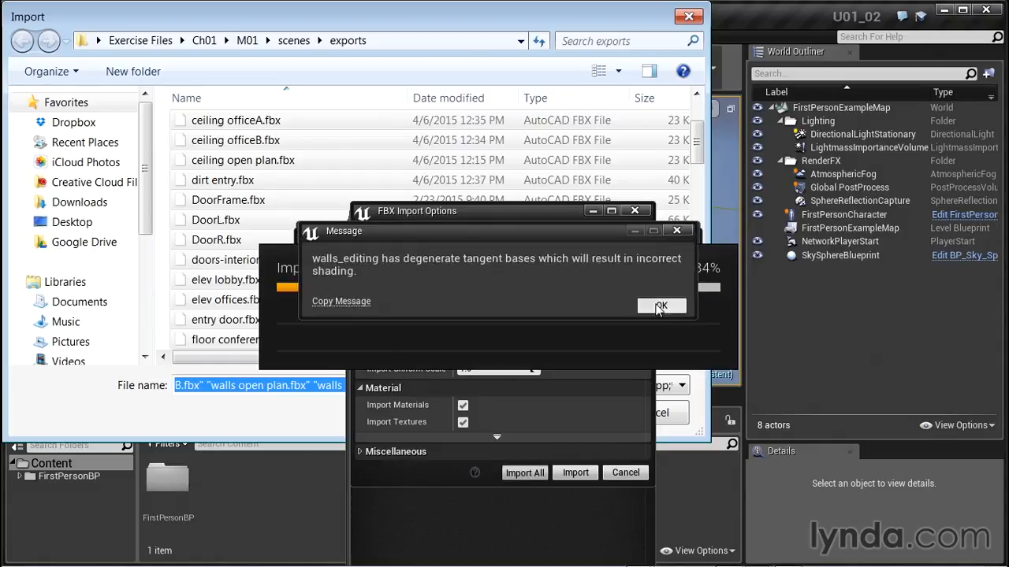
{"action": "left_click", "coordinate": [654, 305]}
{"action": "left_click", "coordinate": [655, 306]}
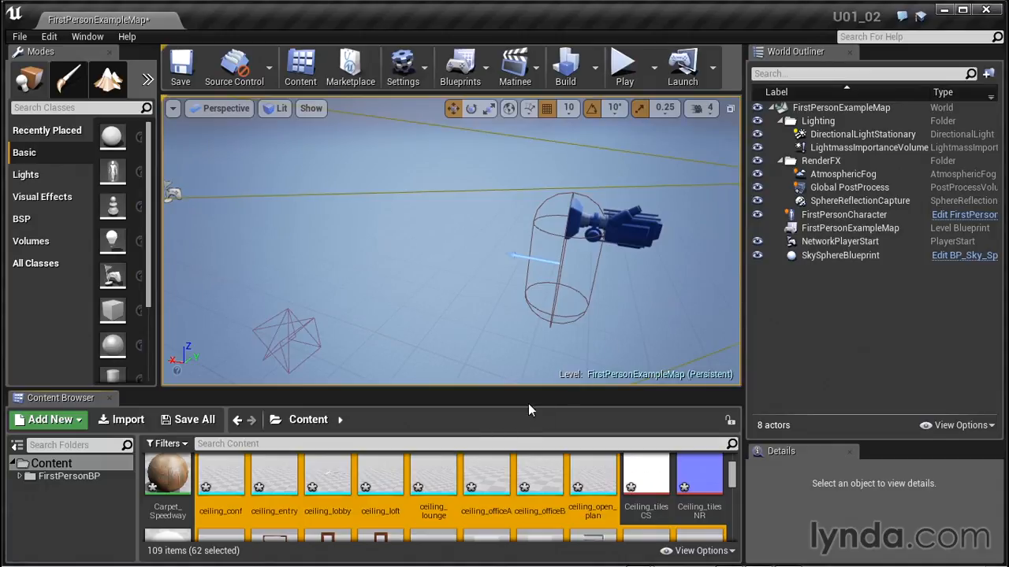
Step: Enlarge the Content Browser and filter the Content folder to show only Material assets
{"action": "left_click_drag", "start_coordinate": [531, 388], "coordinate": [532, 164]}
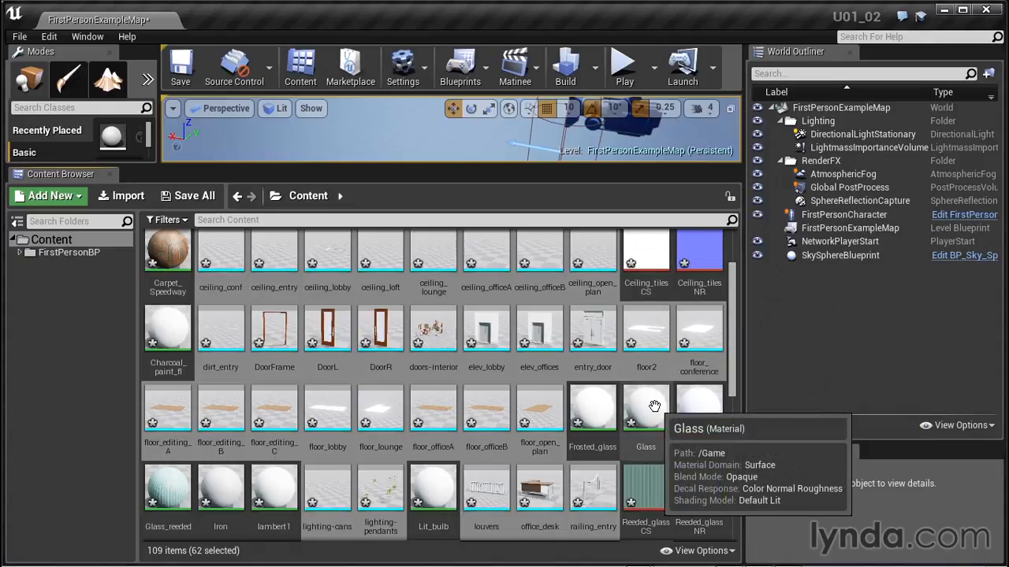
{"action": "left_click", "coordinate": [167, 219]}
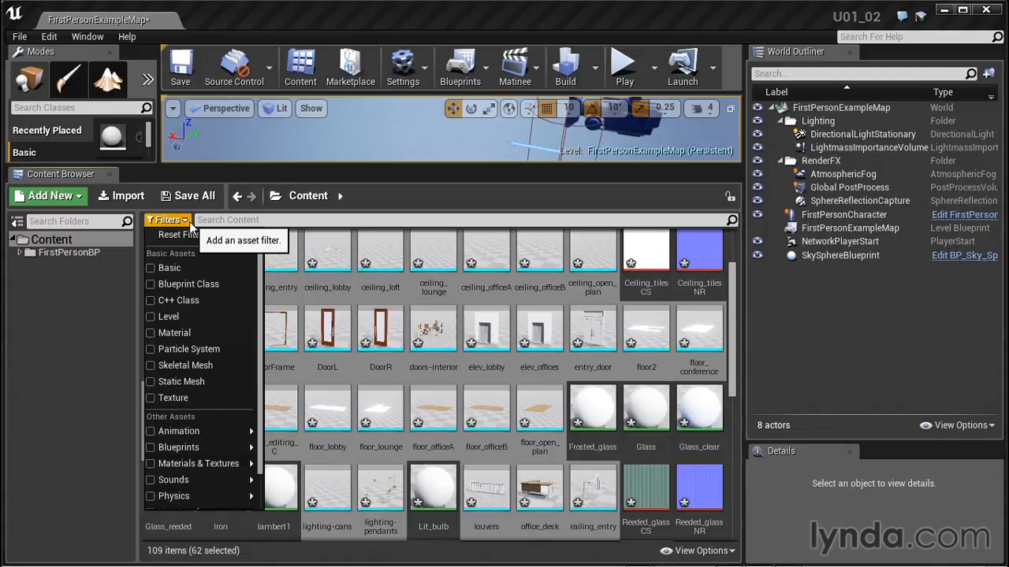
{"action": "left_click", "coordinate": [154, 335]}
{"action": "left_click", "coordinate": [592, 508]}
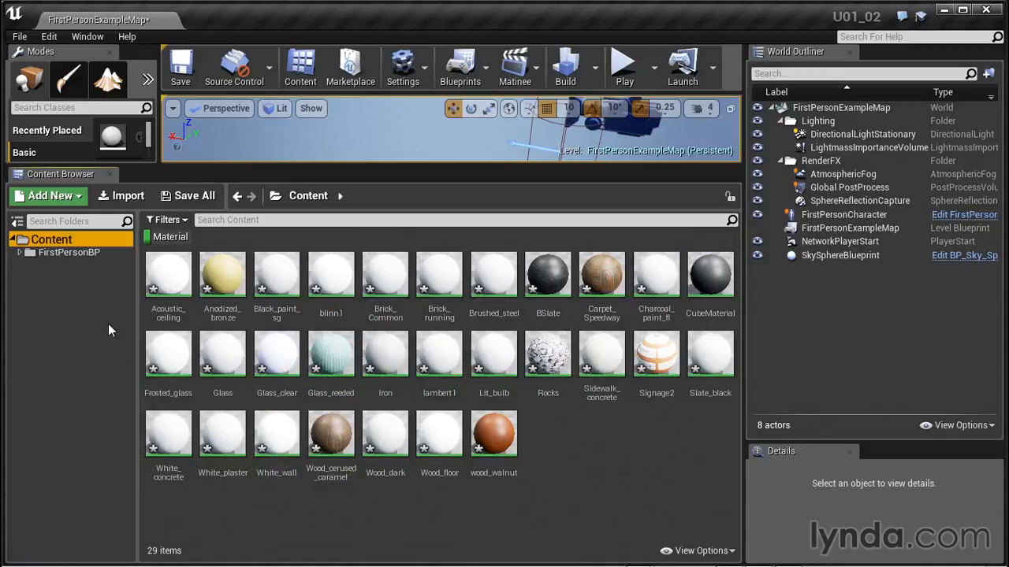
Step: Create a new folder named Materials inside the Content folder
{"action": "right_click", "coordinate": [108, 324]}
{"action": "left_click", "coordinate": [141, 332]}
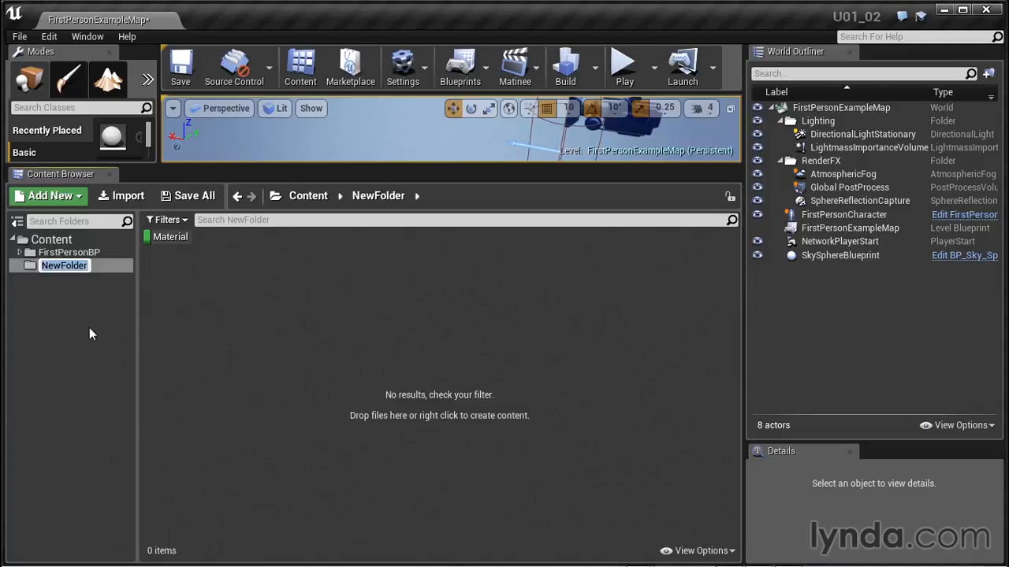
{"action": "type", "text": "Materi"}
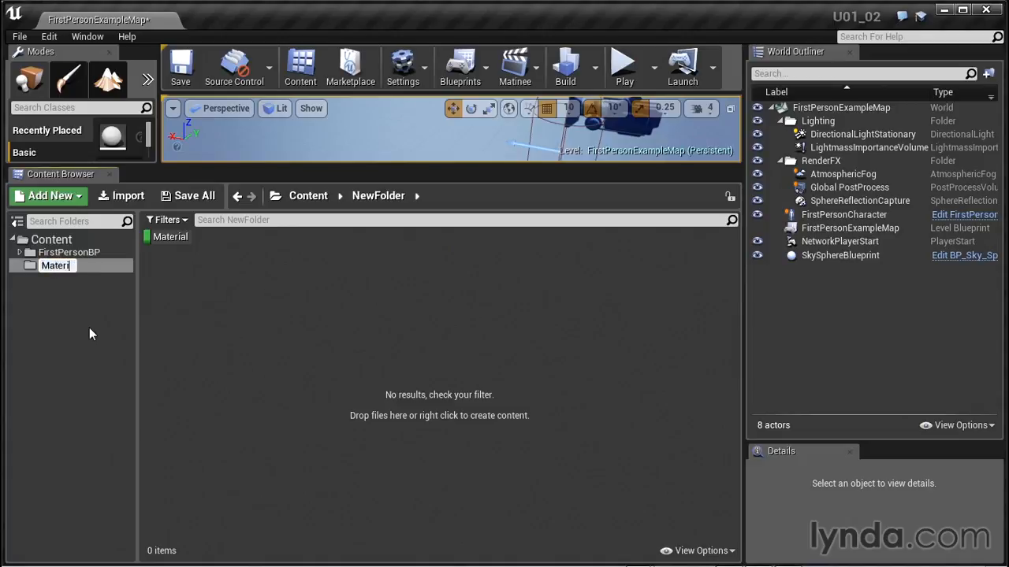
{"action": "type", "text": "als"}
{"action": "key", "text": "Return"}
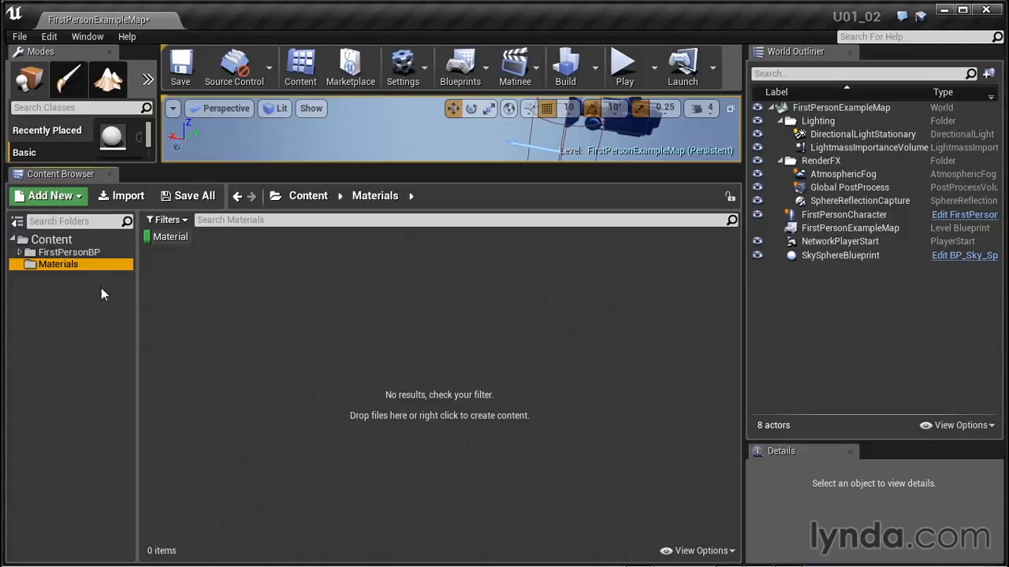
Step: Select all materials in the Content folder and move them into the Materials folder
{"action": "left_click", "coordinate": [51, 240]}
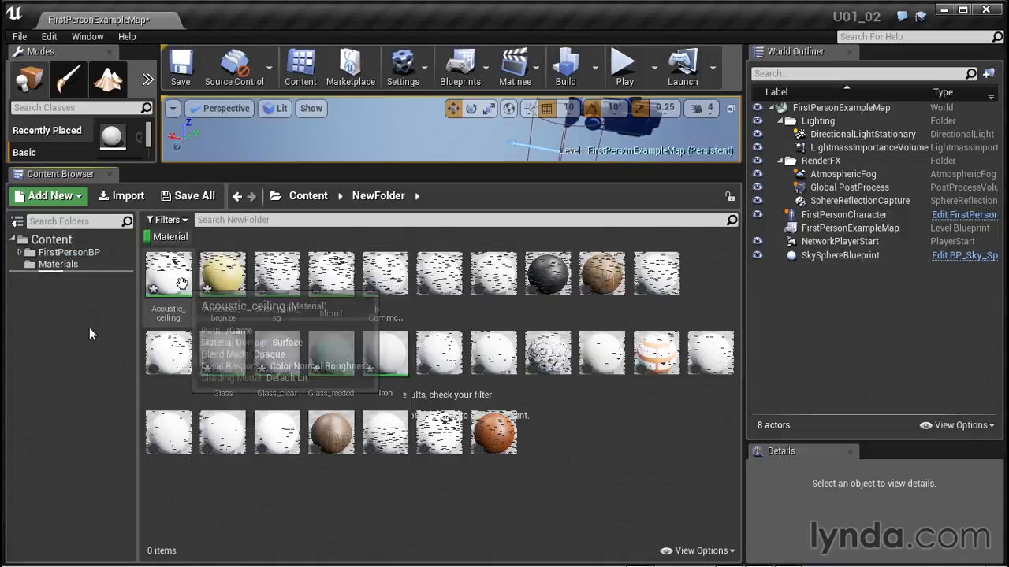
{"action": "mouse_move", "coordinate": [505, 444]}
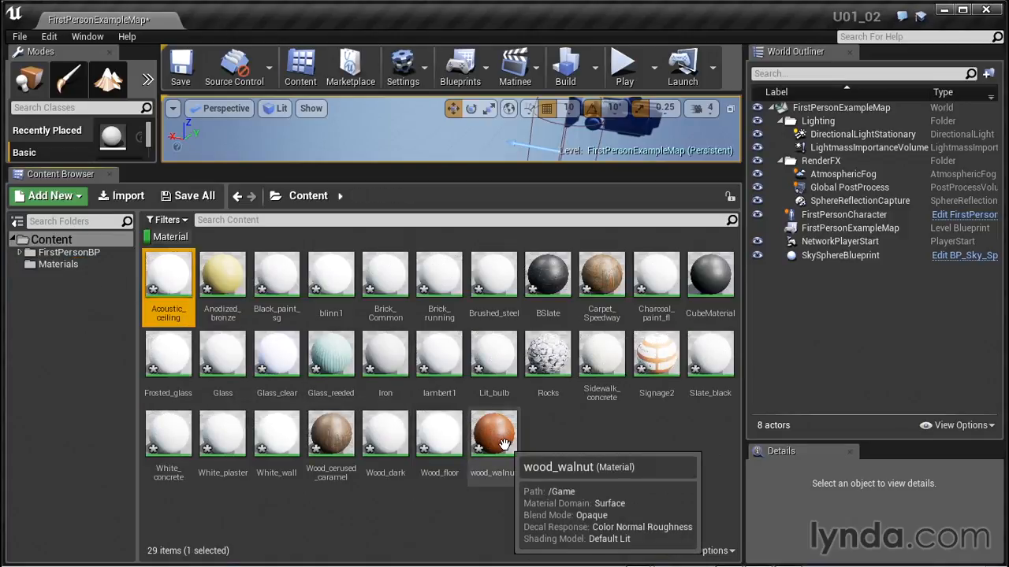
{"action": "key", "text": "ctrl+a"}
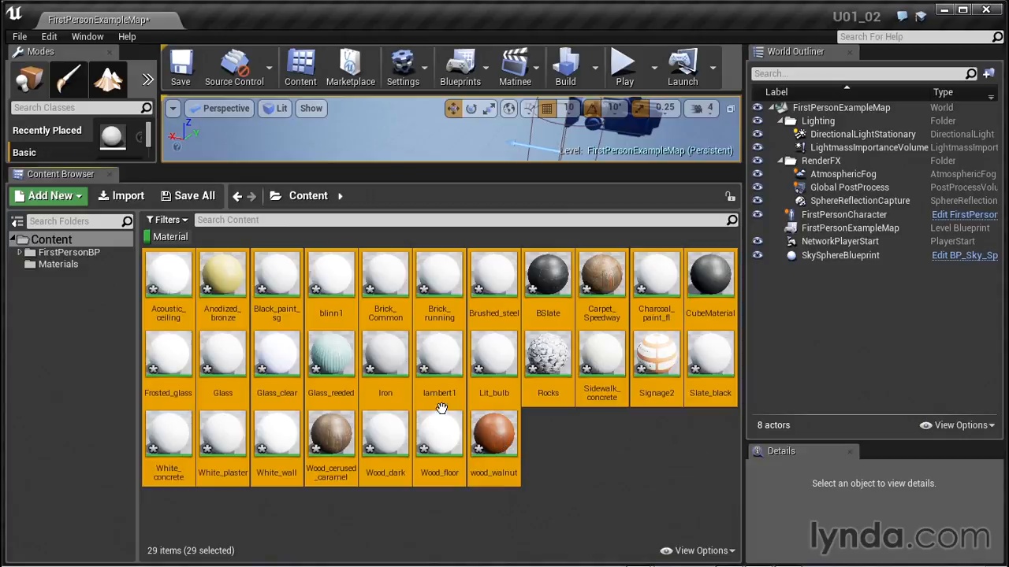
{"action": "left_click_drag", "start_coordinate": [176, 285], "coordinate": [53, 269]}
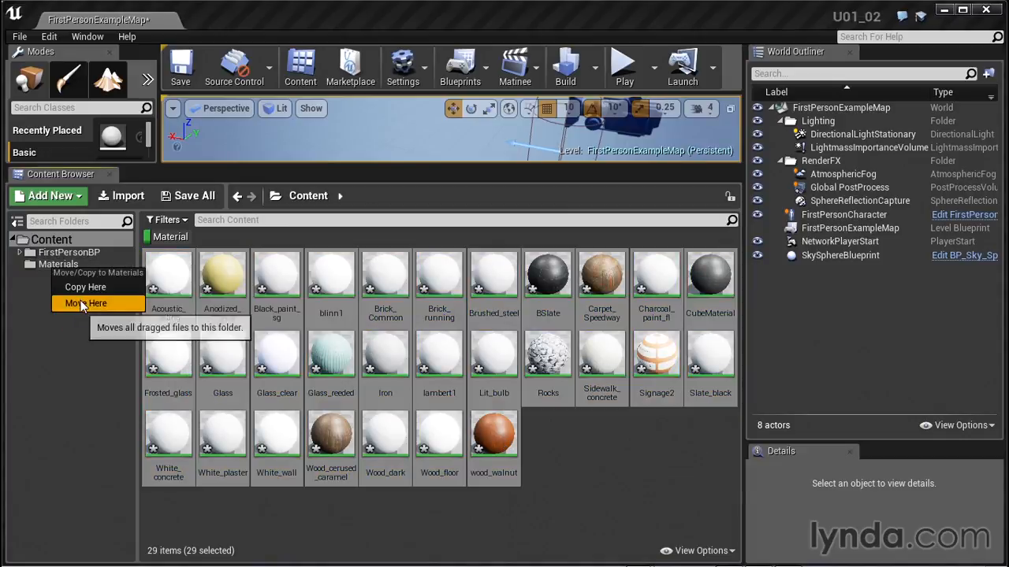
{"action": "left_click", "coordinate": [82, 303]}
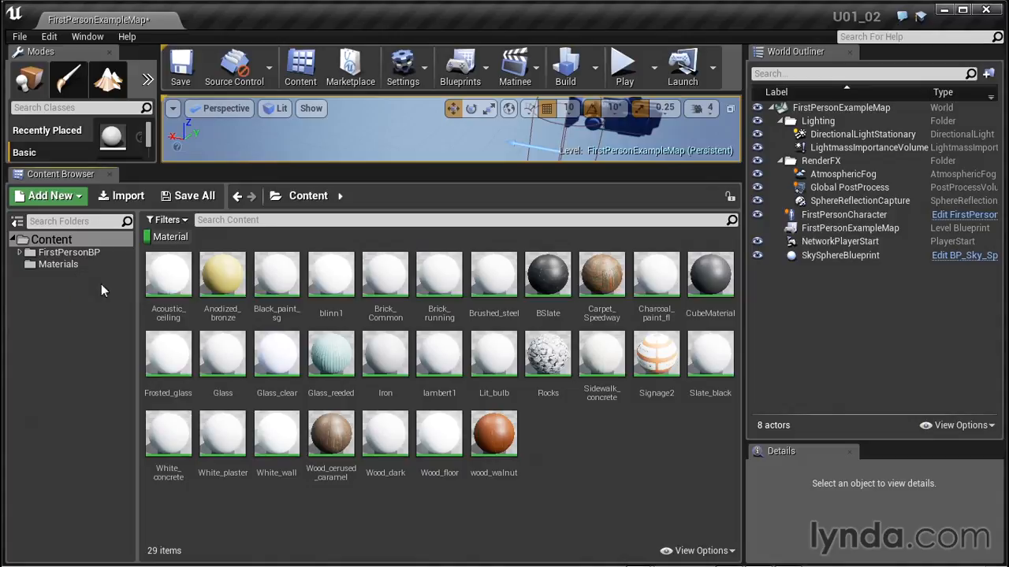
Step: Switch the asset filter from Material to Static Mesh for the Content folder
{"action": "left_click", "coordinate": [186, 221]}
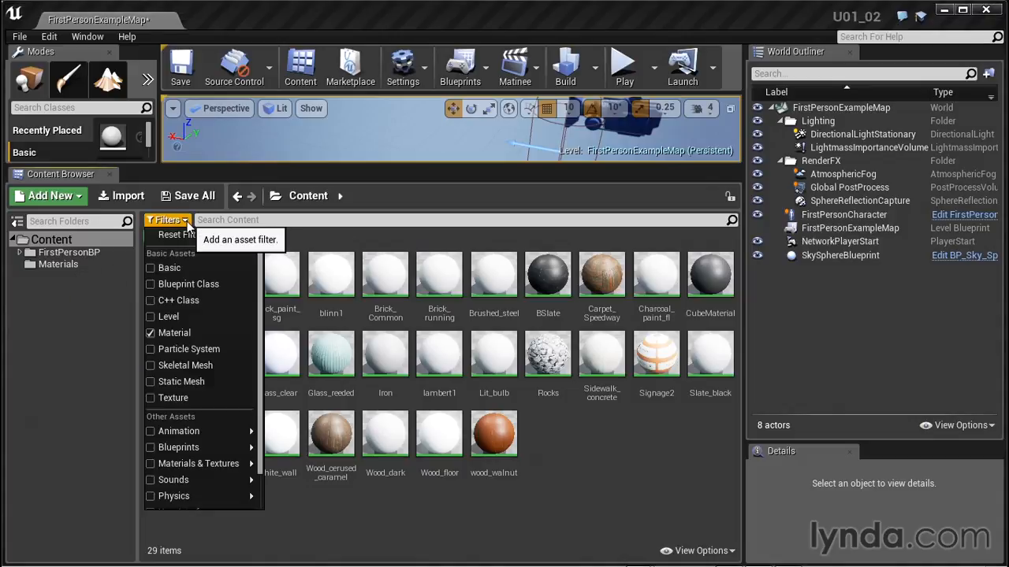
{"action": "left_click", "coordinate": [174, 333]}
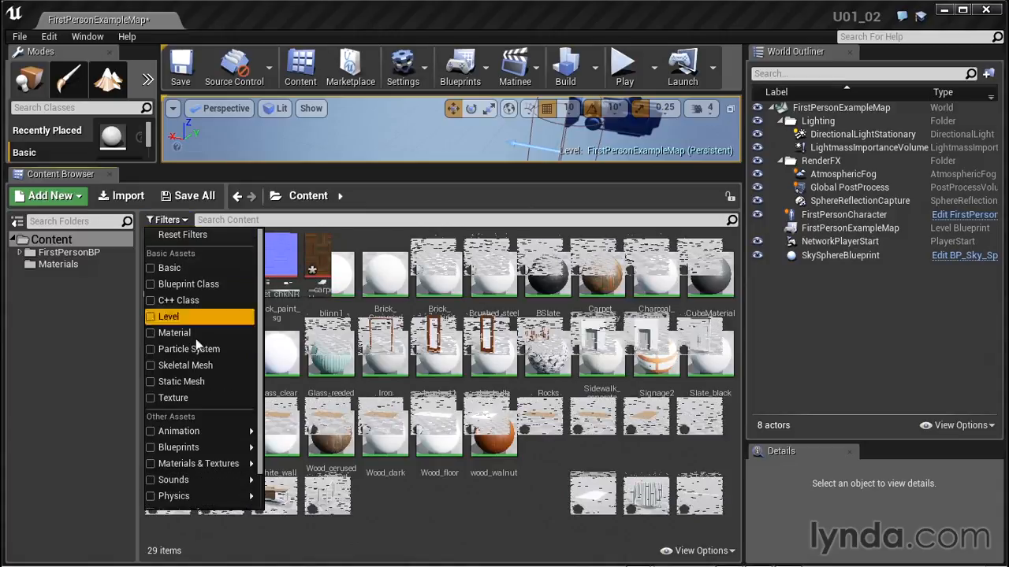
{"action": "left_click", "coordinate": [183, 381]}
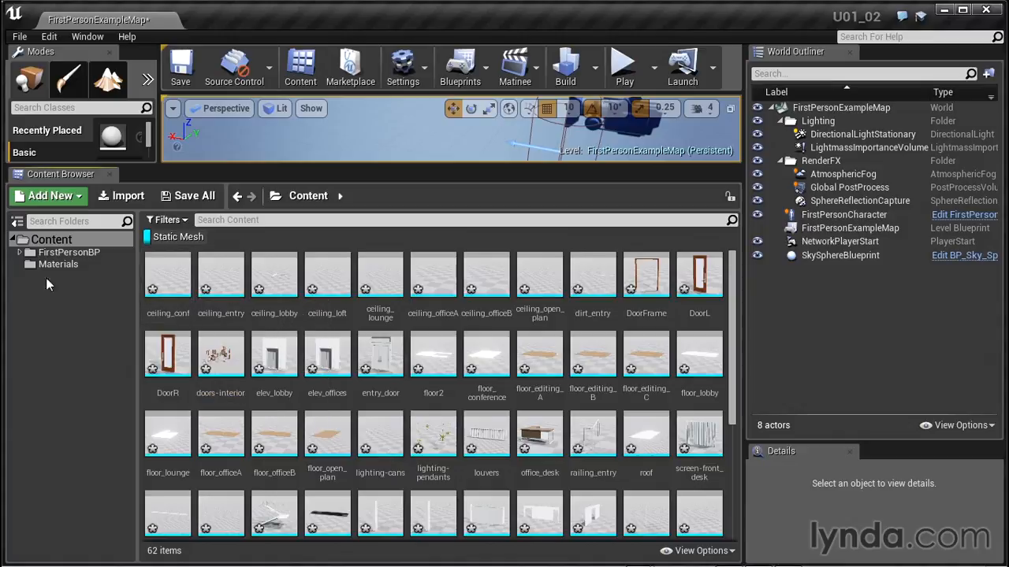
Step: Create a new folder named Meshes inside the Content folder
{"action": "left_click", "coordinate": [79, 198]}
{"action": "left_click", "coordinate": [87, 259]}
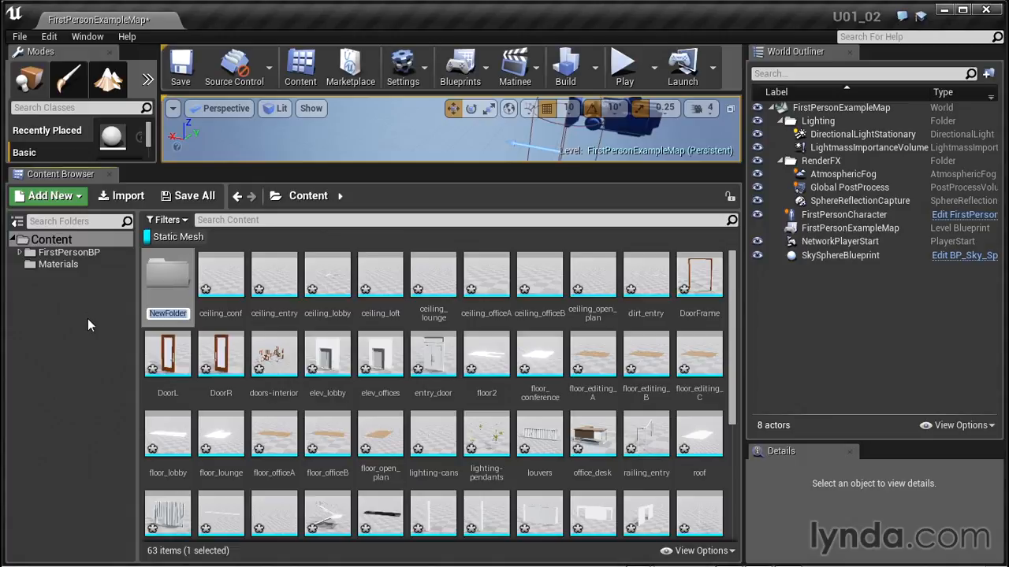
{"action": "type", "text": "Meshes"}
{"action": "key", "text": "Return"}
Step: Select all static meshes from ceiling_conf through windows and move them into the Meshes folder
{"action": "left_click", "coordinate": [168, 276]}
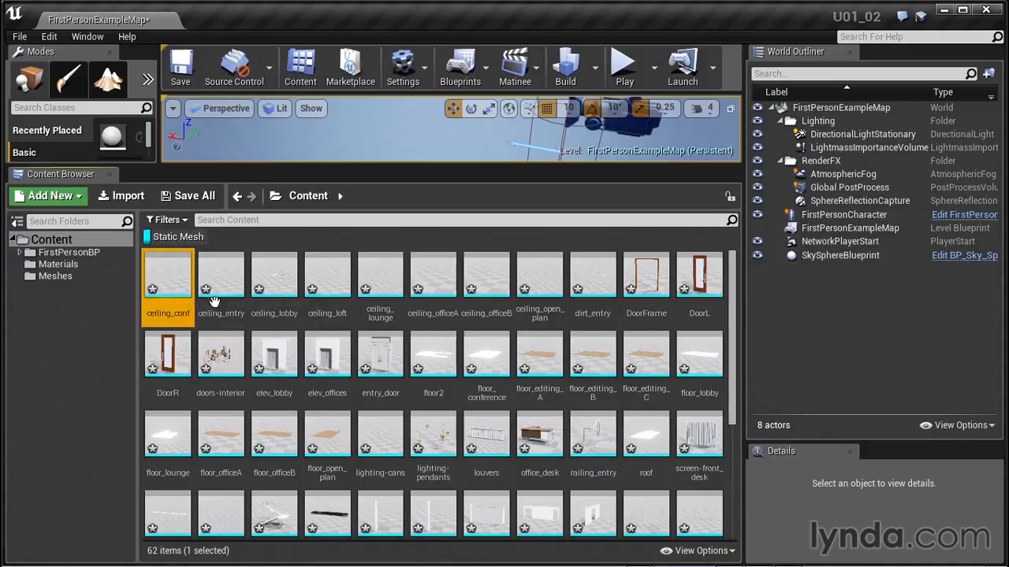
{"action": "scroll", "coordinate": [460, 360], "scroll_direction": "down", "scroll_amount": 3}
{"action": "scroll", "coordinate": [459, 360], "scroll_direction": "down", "scroll_amount": 1}
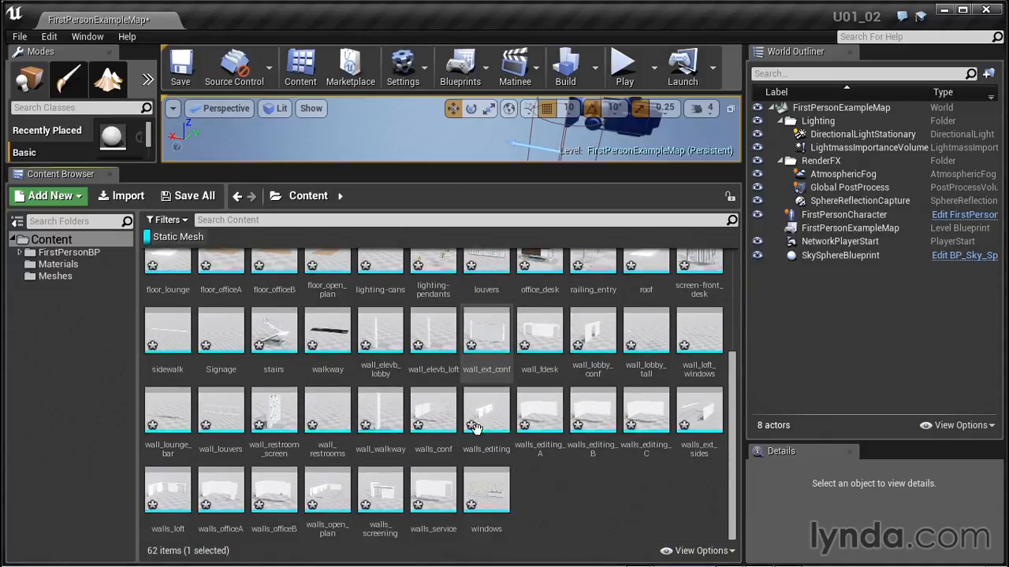
{"action": "left_click", "coordinate": [486, 492], "text": "shift"}
{"action": "left_click_drag", "start_coordinate": [157, 288], "coordinate": [64, 278]}
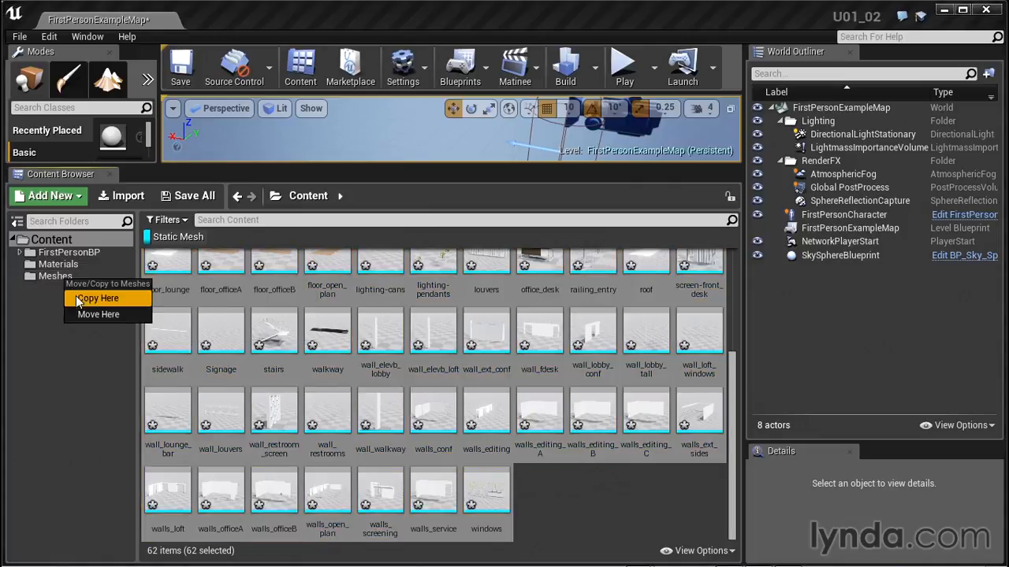
{"action": "left_click", "coordinate": [82, 315]}
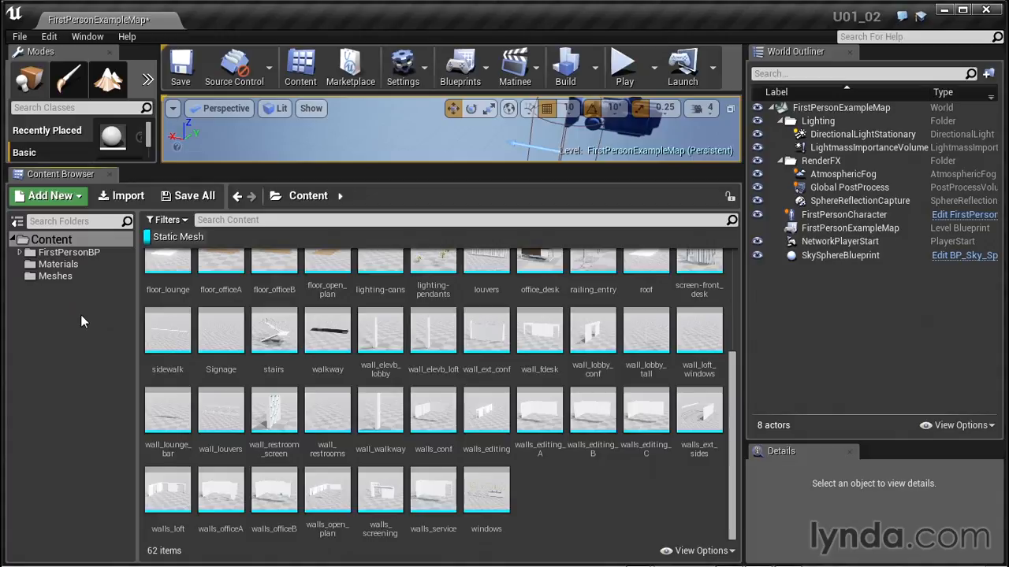
Step: Create a new folder named Textures inside the Content folder
{"action": "right_click", "coordinate": [80, 321]}
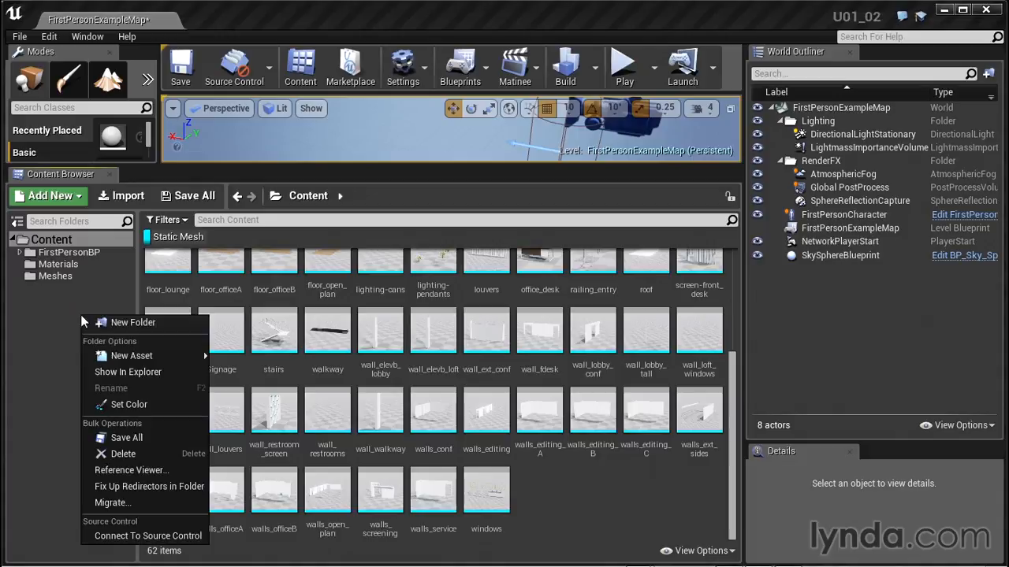
{"action": "left_click", "coordinate": [99, 322]}
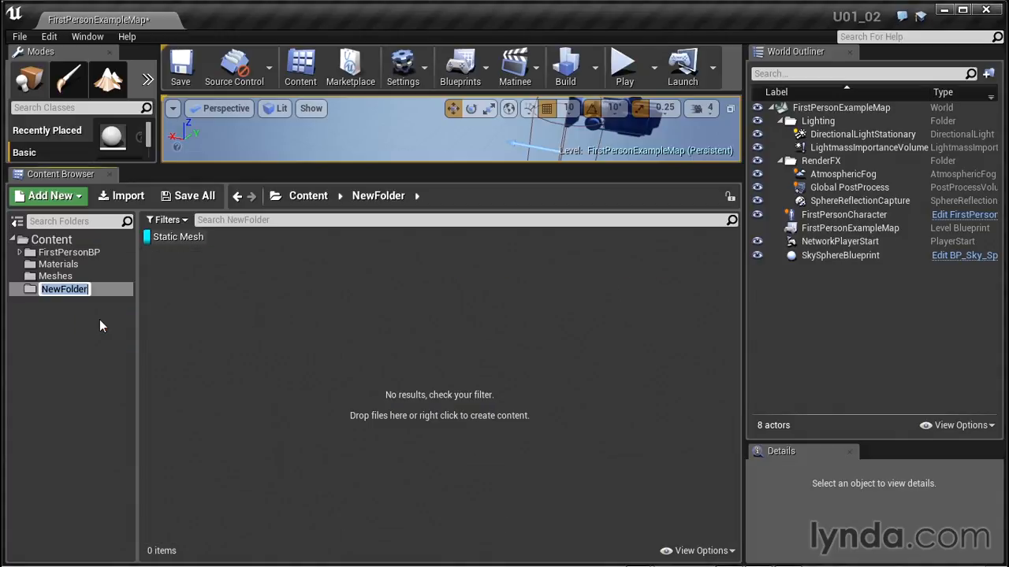
{"action": "type", "text": "Textures"}
{"action": "key", "text": "Return"}
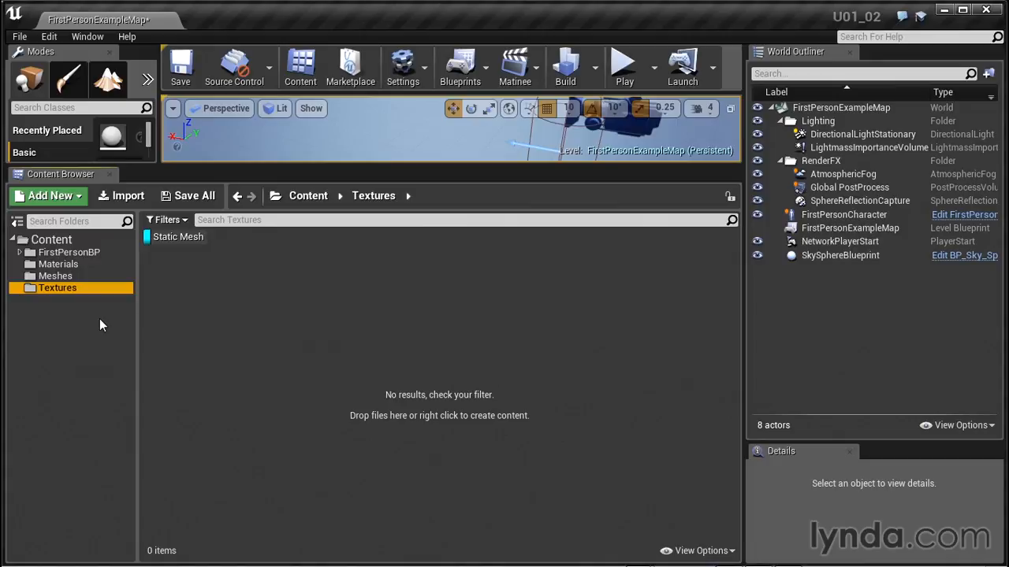
Step: Return to the Content folder and remove the Static Mesh filter to show the remaining assets
{"action": "left_click", "coordinate": [52, 240]}
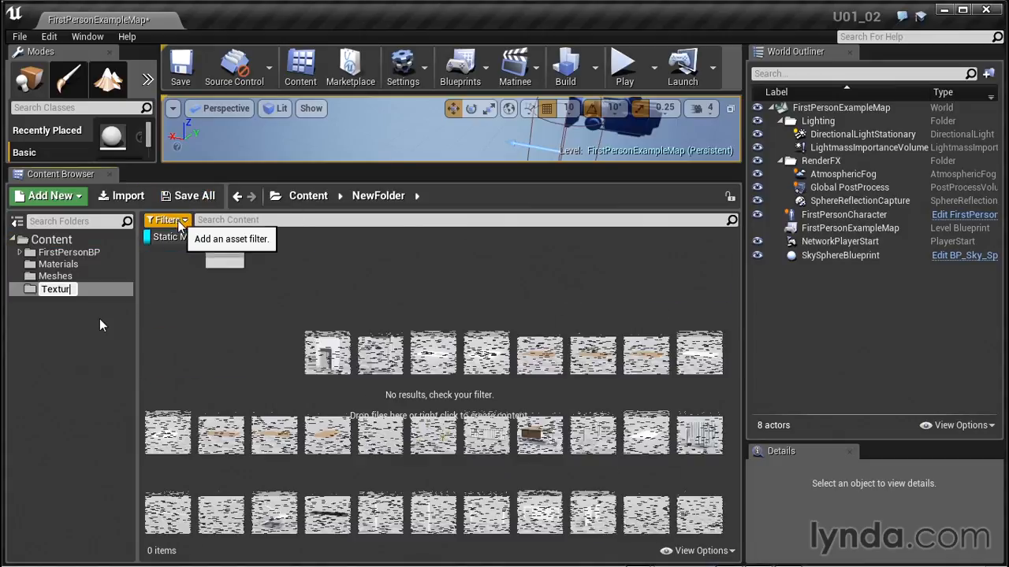
{"action": "left_click", "coordinate": [180, 220]}
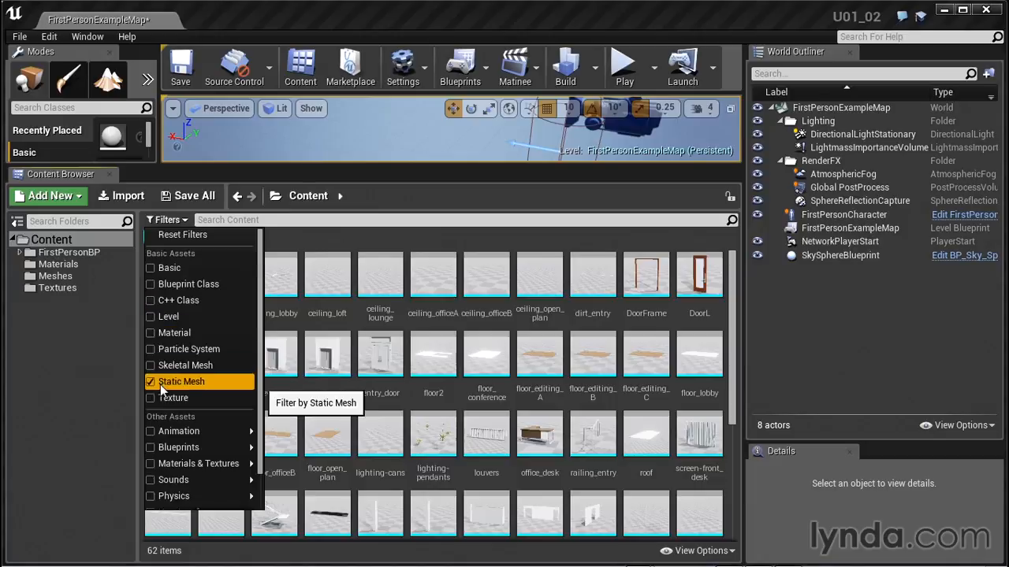
{"action": "left_click", "coordinate": [177, 381]}
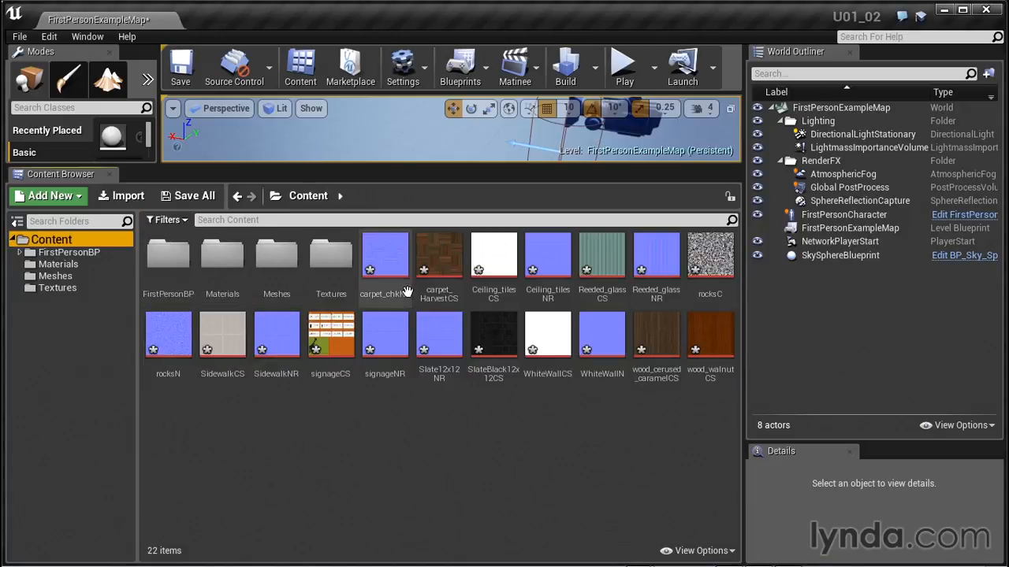
Step: Select all textures from carpet_chkNR through wood_walnutCS and move them into the Textures folder
{"action": "left_click", "coordinate": [385, 259]}
{"action": "left_click", "coordinate": [694, 362], "text": "shift"}
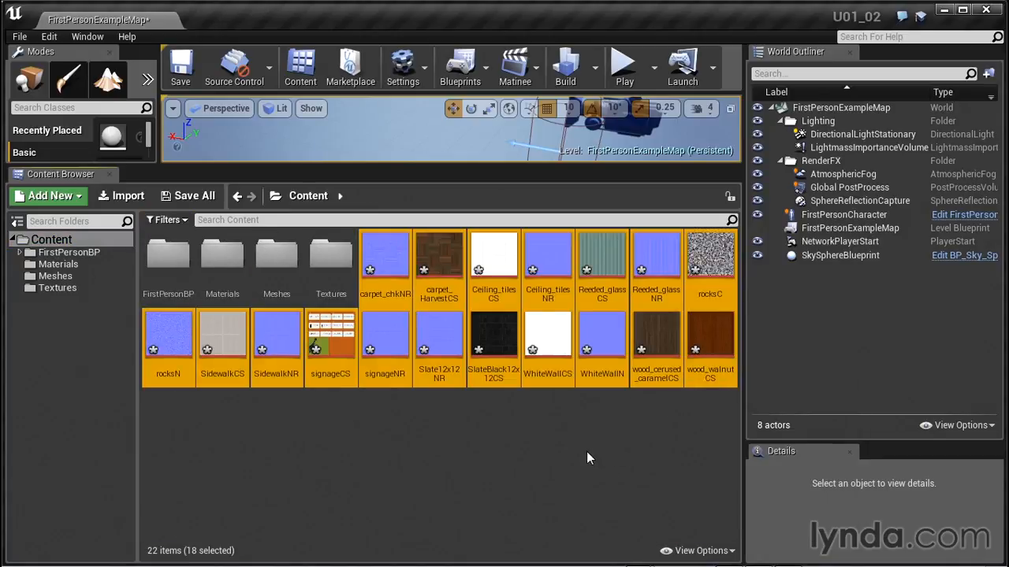
{"action": "left_click_drag", "start_coordinate": [471, 340], "coordinate": [338, 261]}
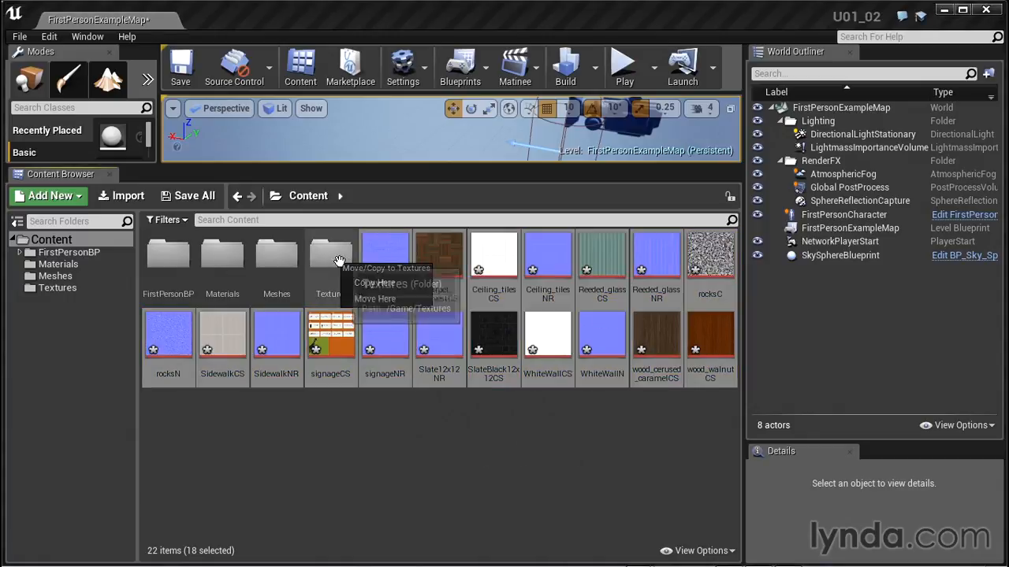
{"action": "left_click", "coordinate": [367, 297]}
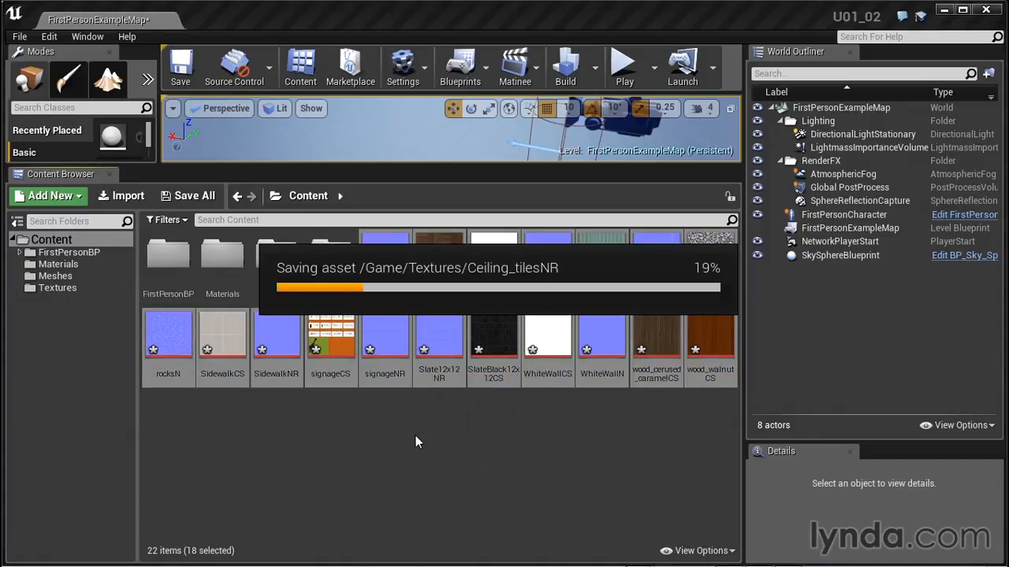